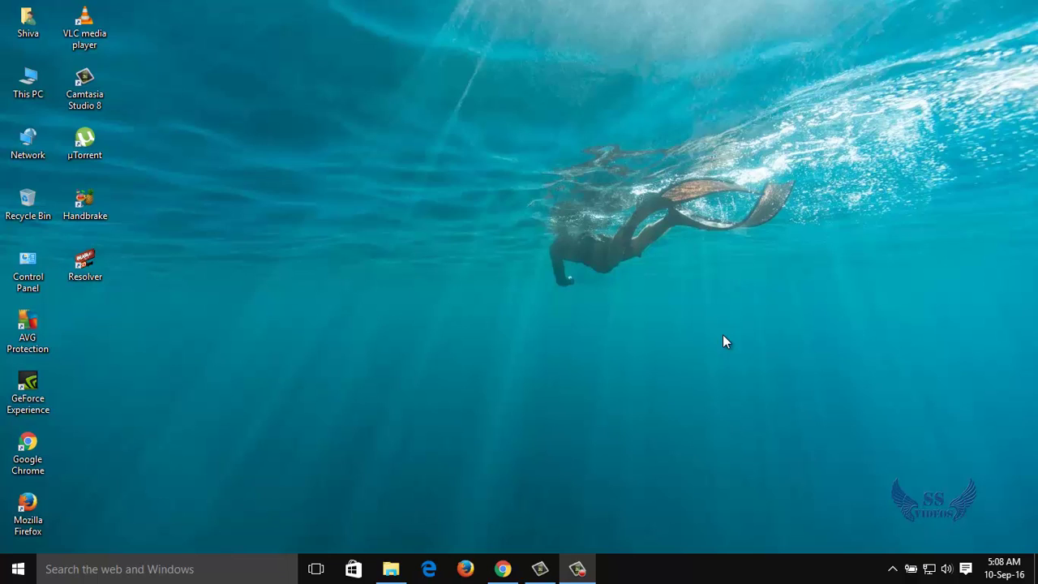
Search Google for "element 3d v2.2 download" and open the Download Pirate result for VIDEO COPILOT Element 3D v2.2
click(503, 568)
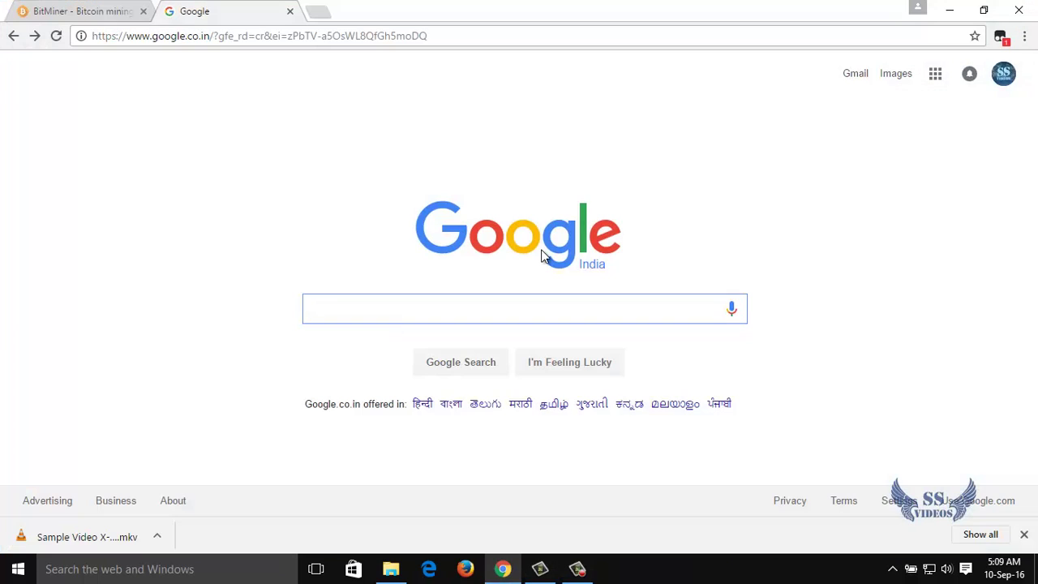
text(element)
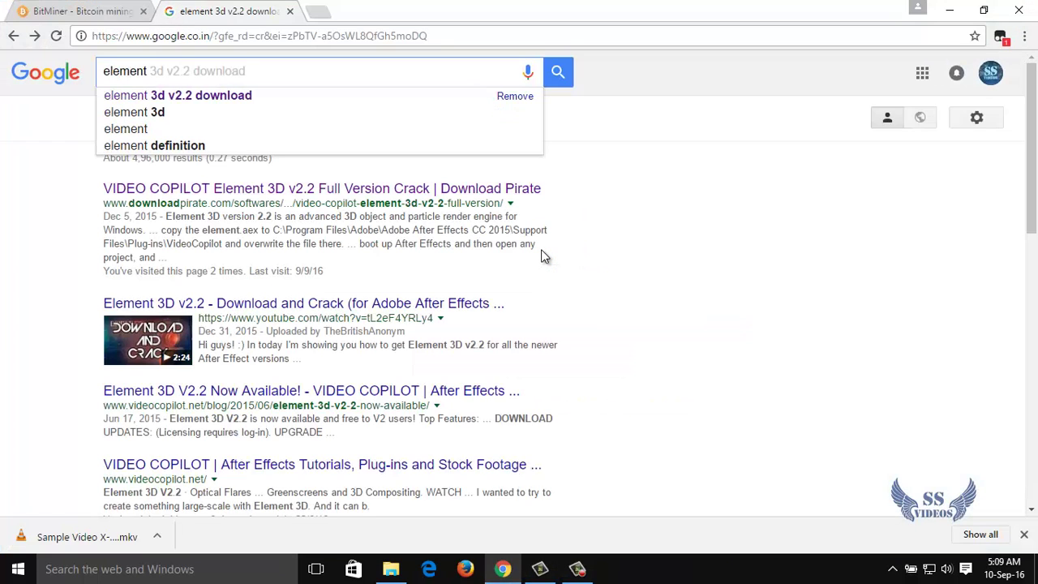
key(Down)
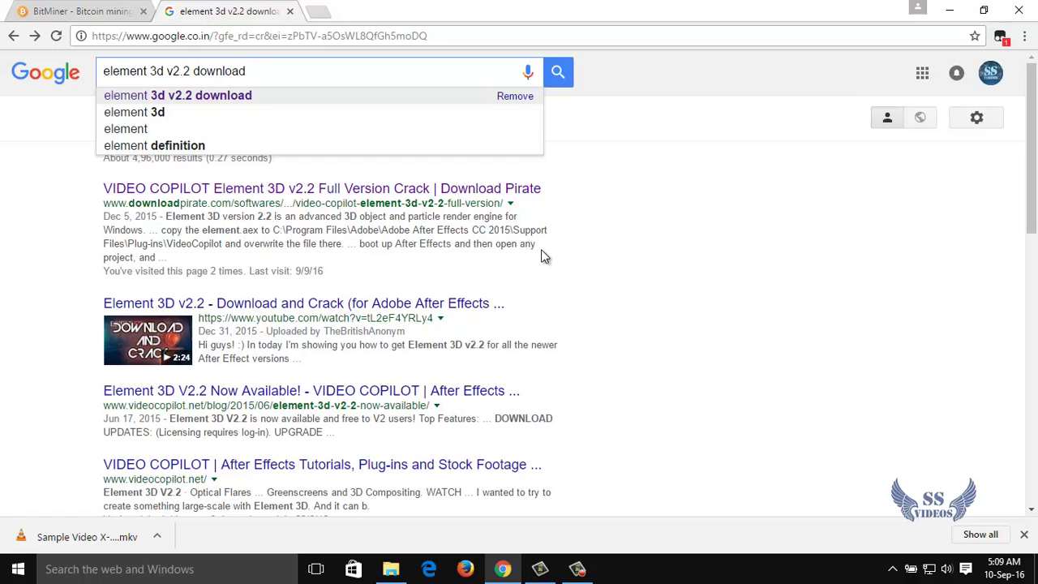
key(Return)
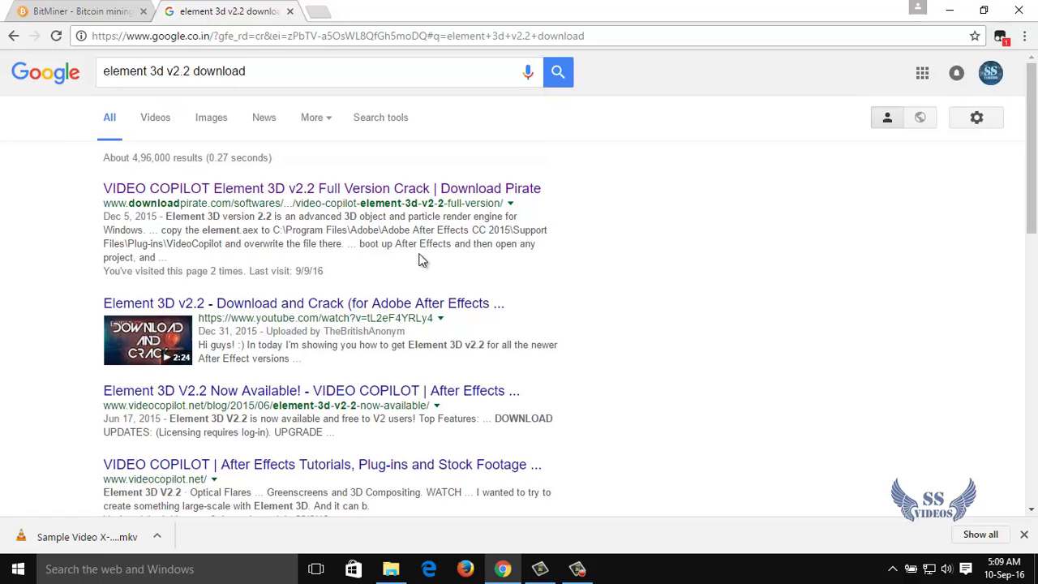
click(296, 203)
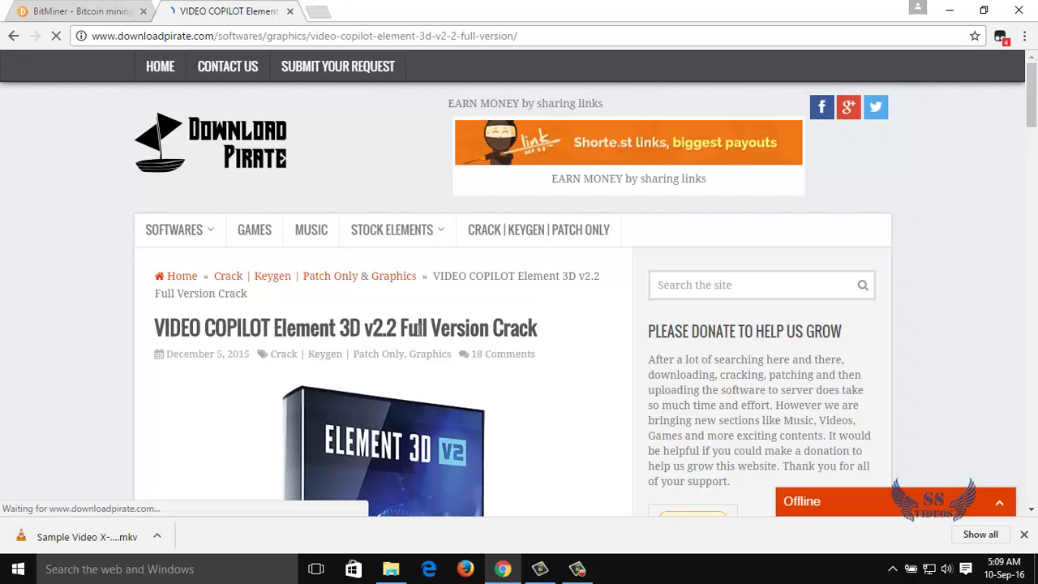
Examine the Element 3D v2.2 page down to its setup and crack download links, and minimise the browser
scroll(519, 333, down, 5)
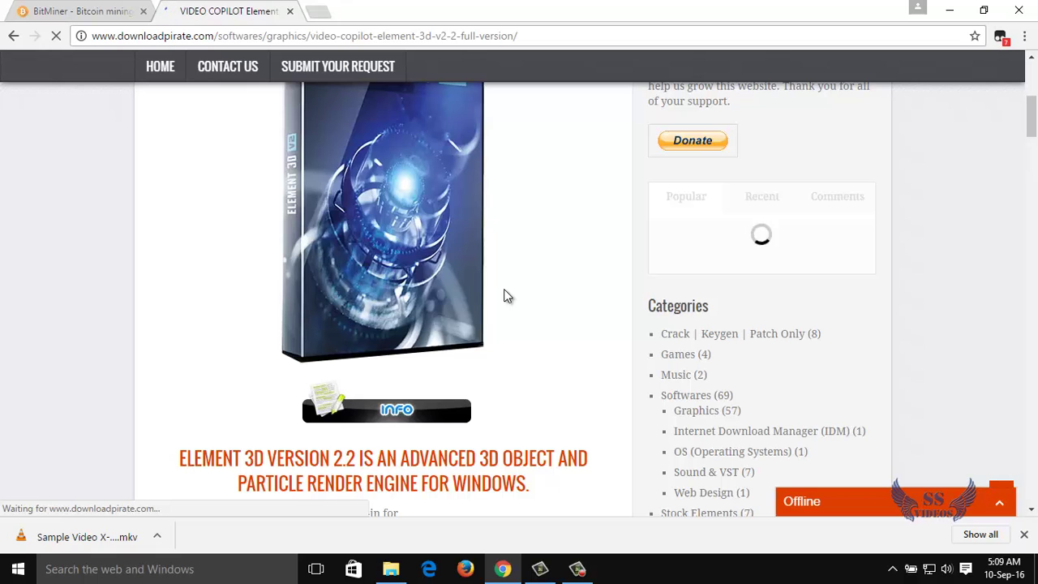
scroll(503, 296, down, 5)
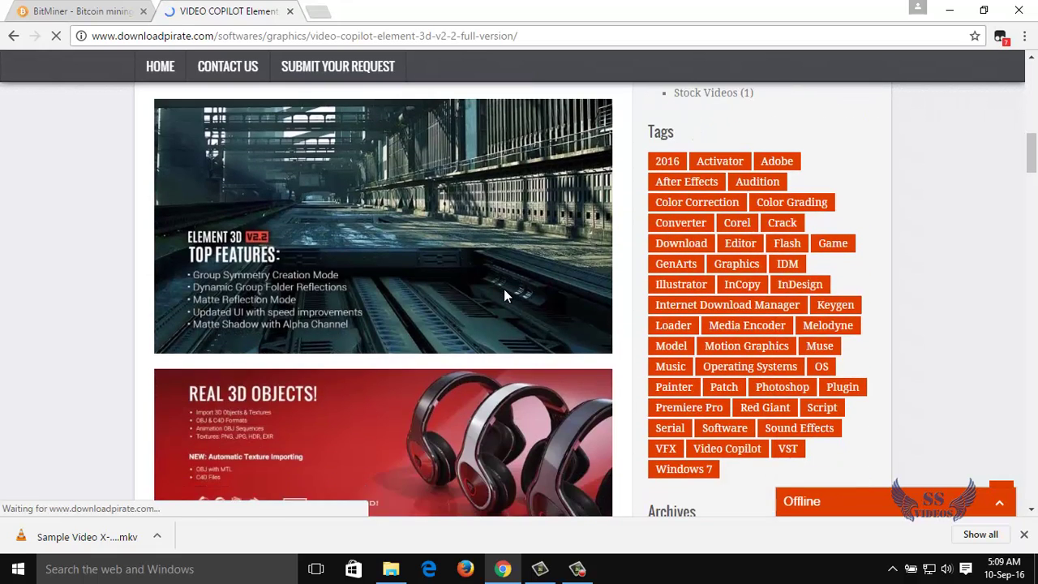
scroll(503, 296, down, 8)
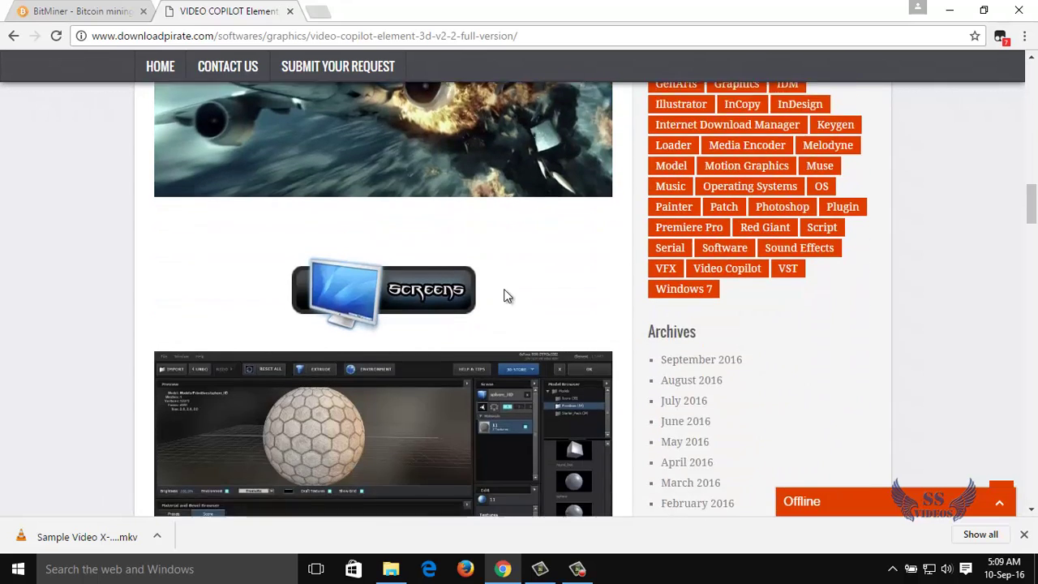
scroll(503, 296, down, 4)
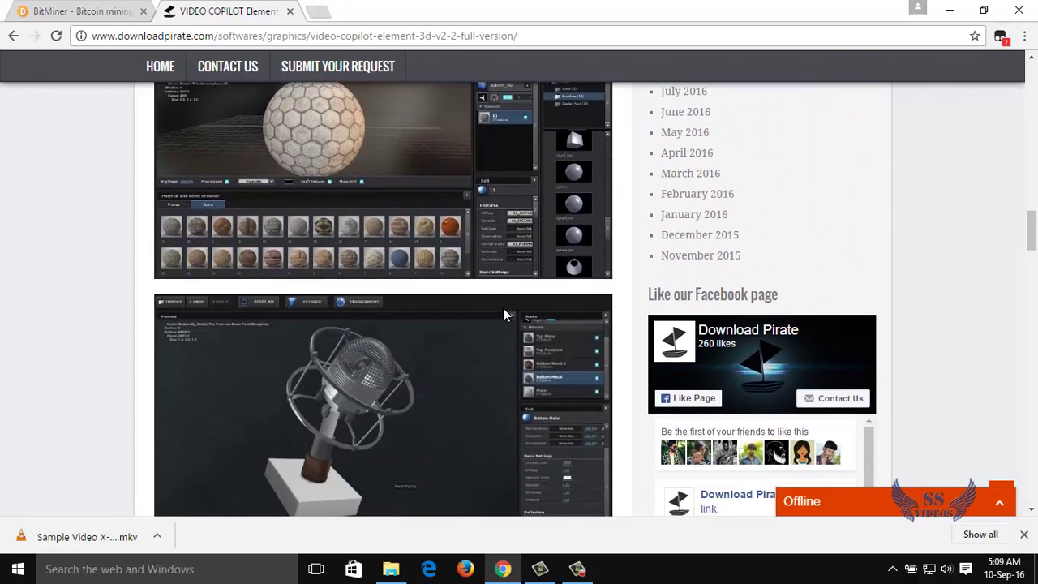
scroll(503, 307, down, 4)
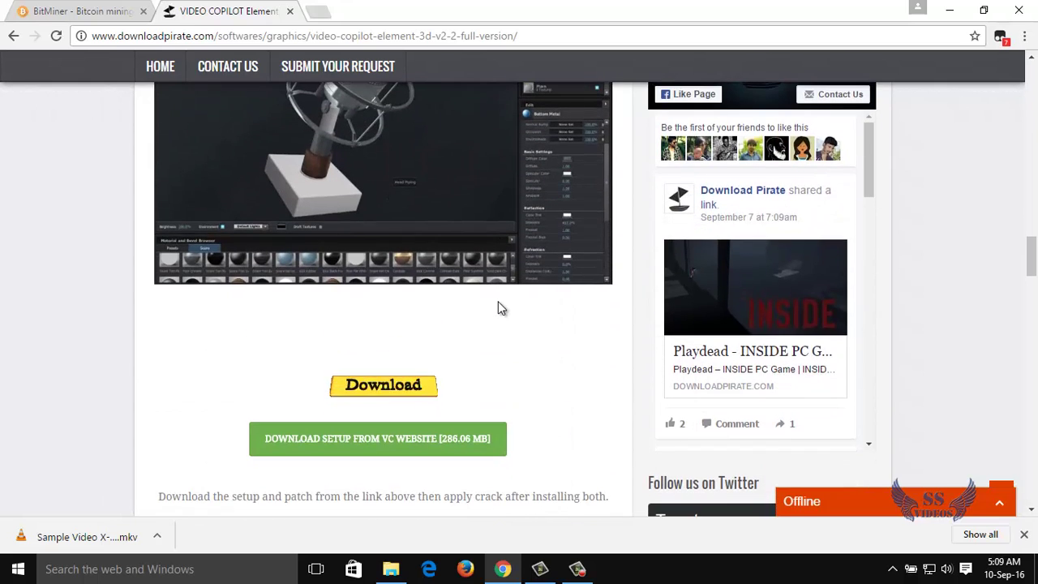
scroll(503, 300, up, 2)
scroll(510, 284, down, 2)
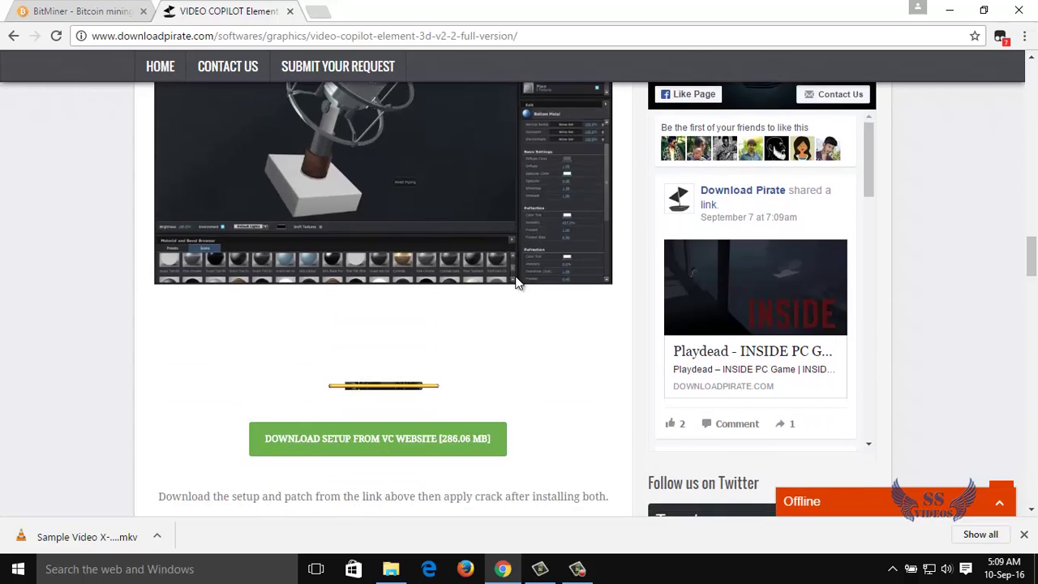
scroll(519, 280, down, 2)
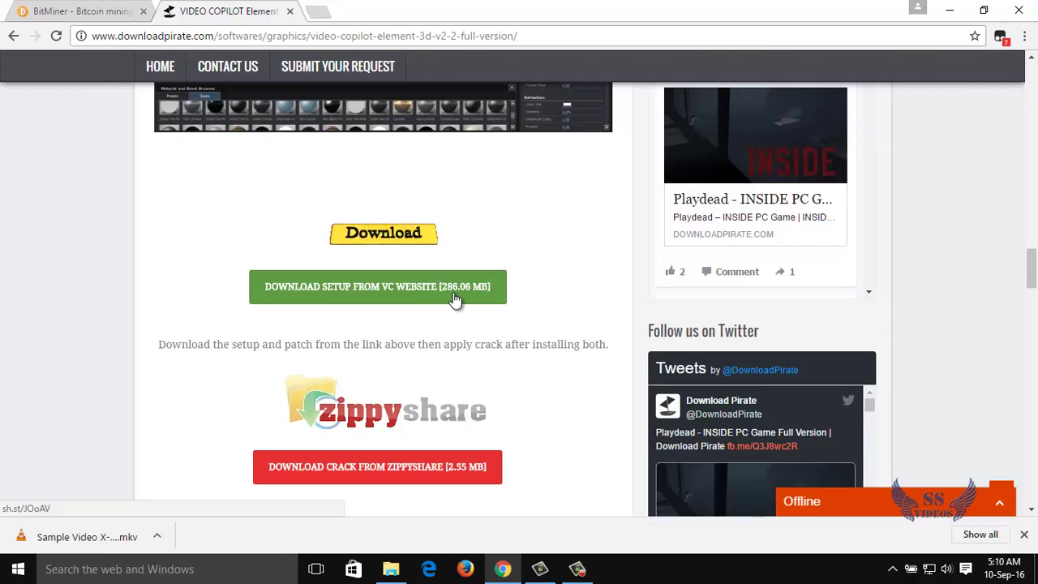
scroll(530, 280, down, 1)
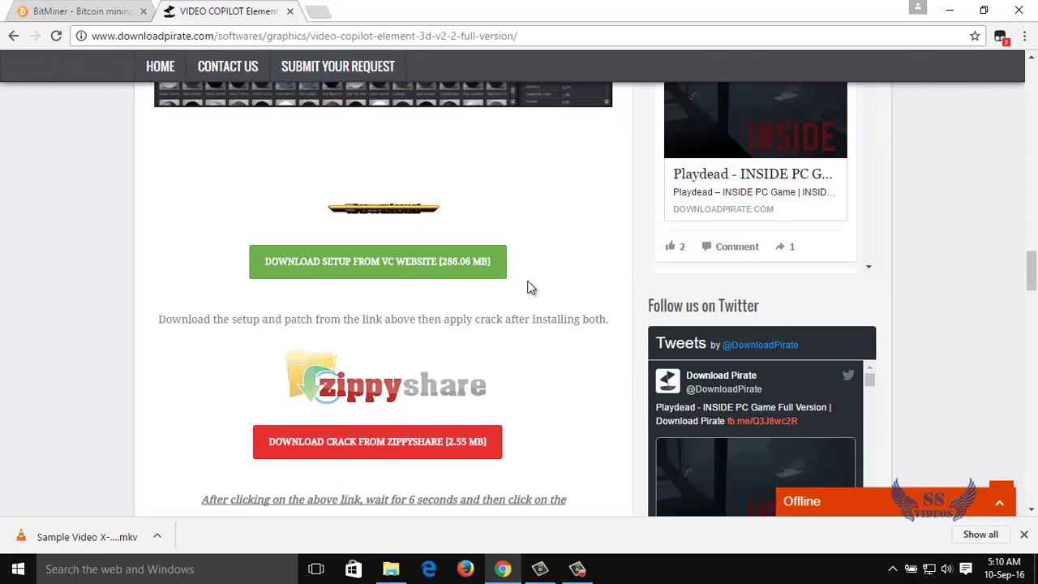
scroll(531, 287, down, 1)
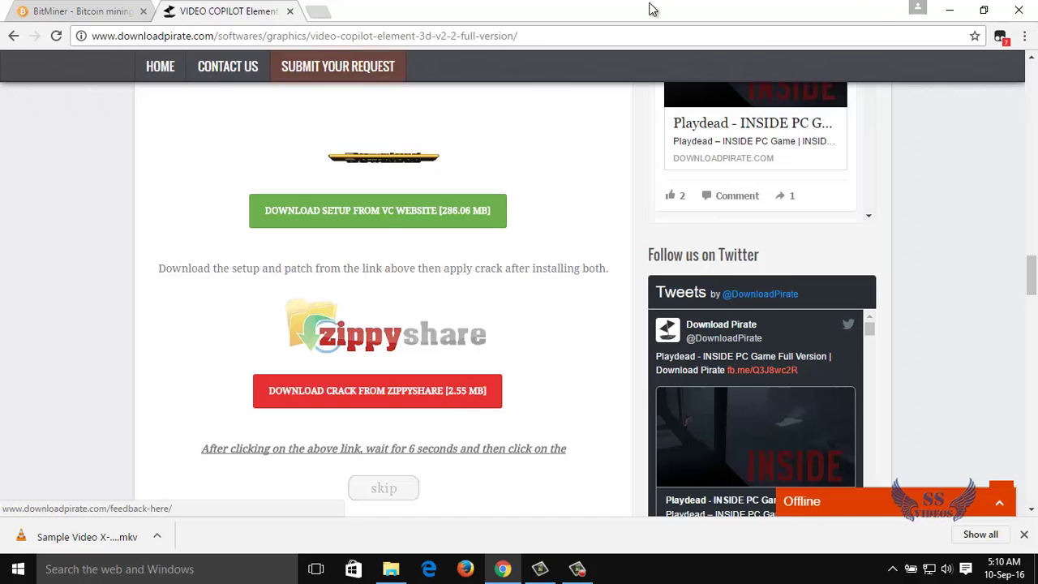
click(951, 10)
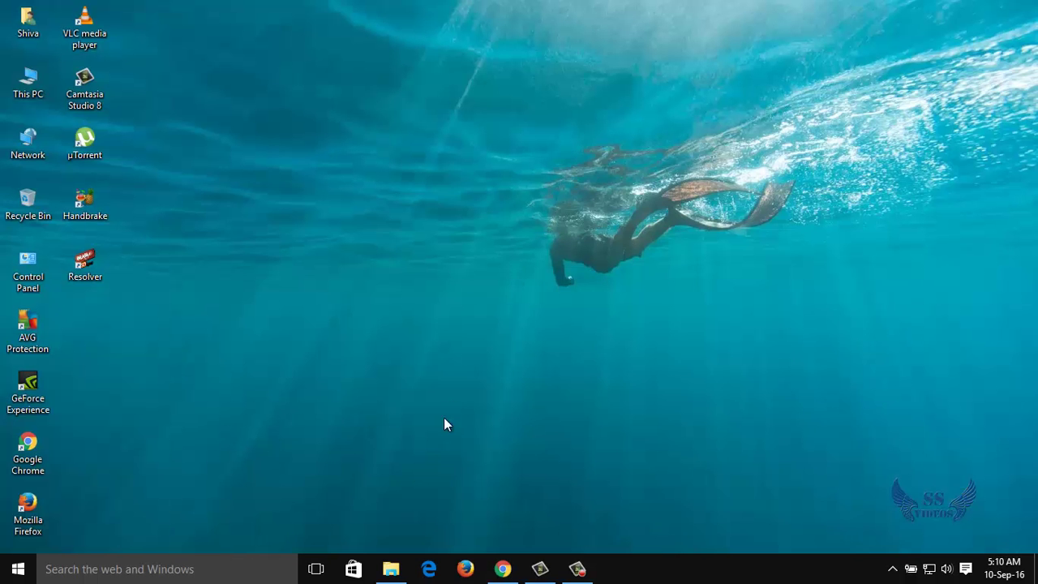
Launch the ElementInstaller_2.0.7.2008_Win_Full application from its folder and proceed to the After Effects version selection
click(391, 569)
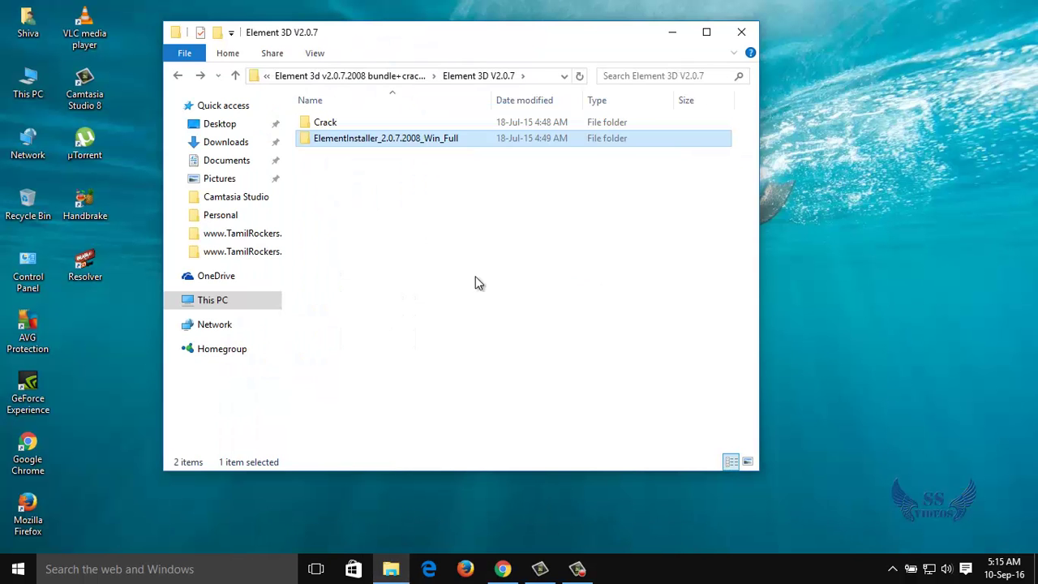
key(Return)
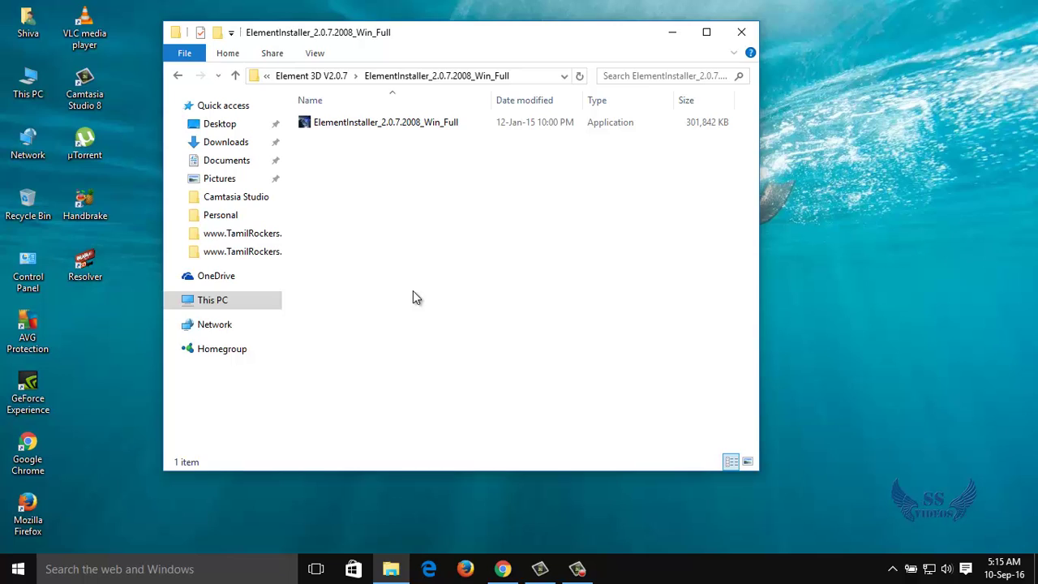
double_click(341, 125)
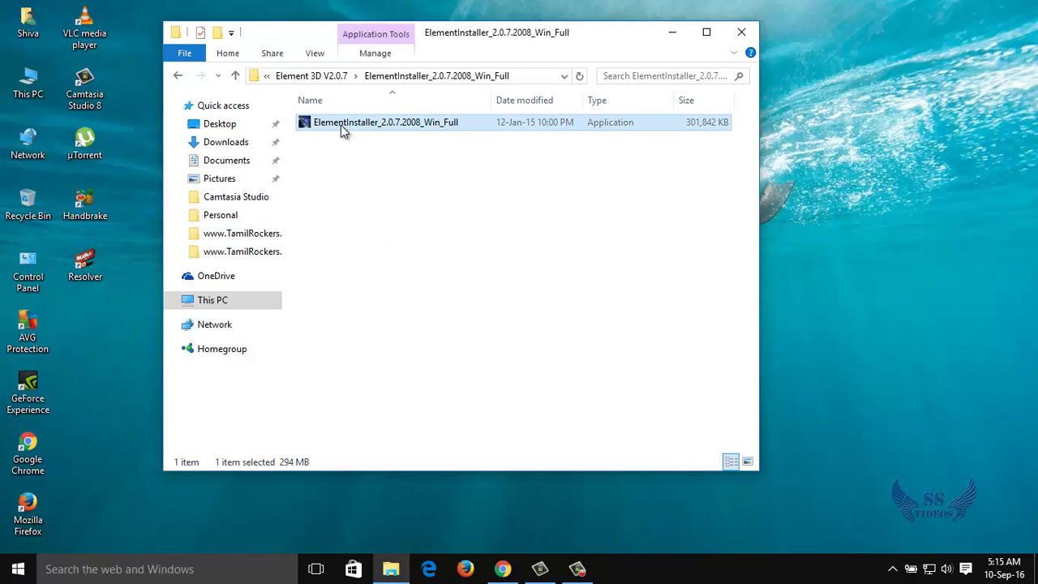
click(675, 36)
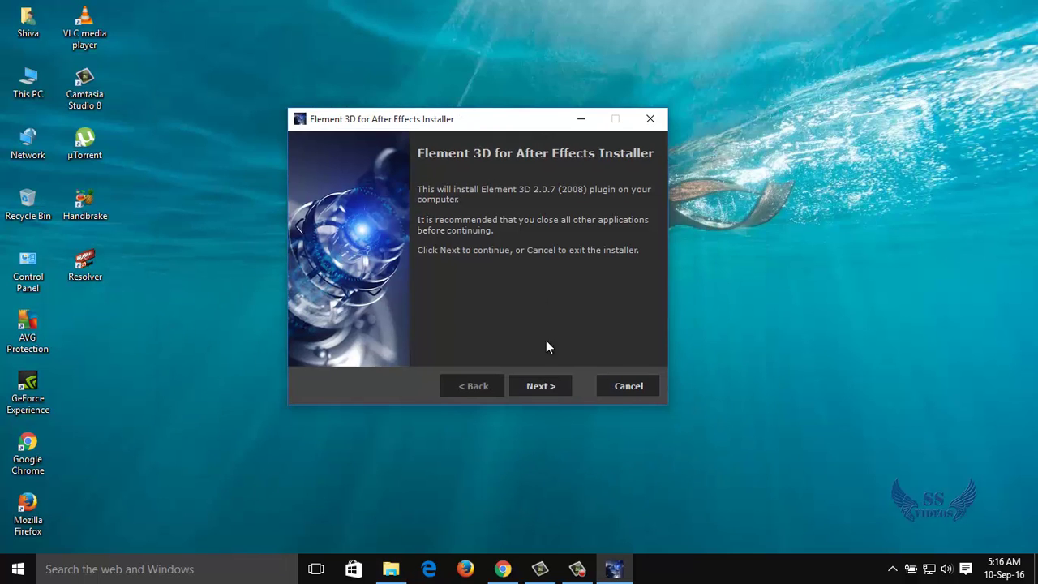
click(540, 384)
click(544, 384)
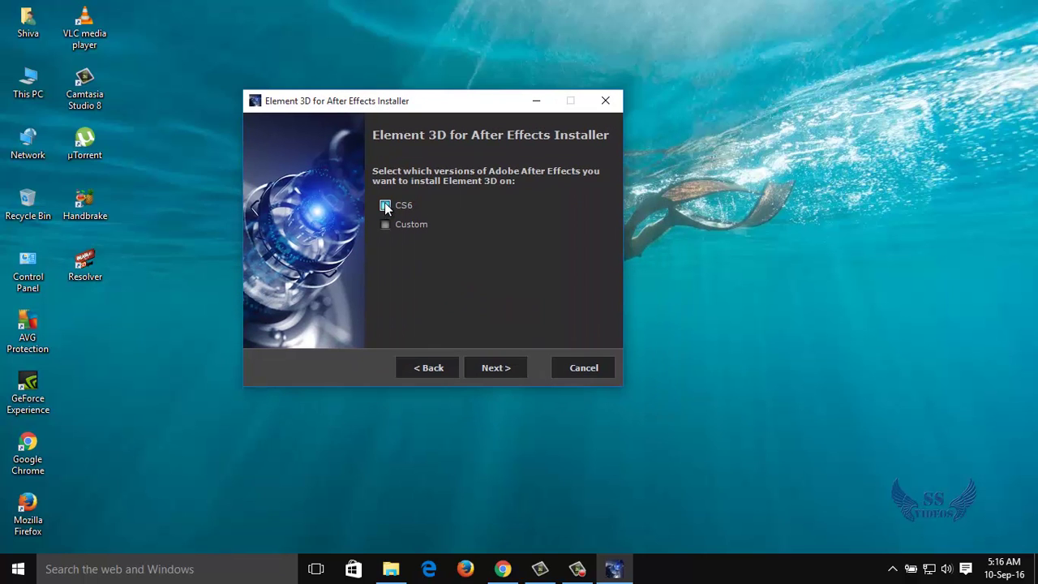
click(385, 223)
click(407, 241)
click(446, 273)
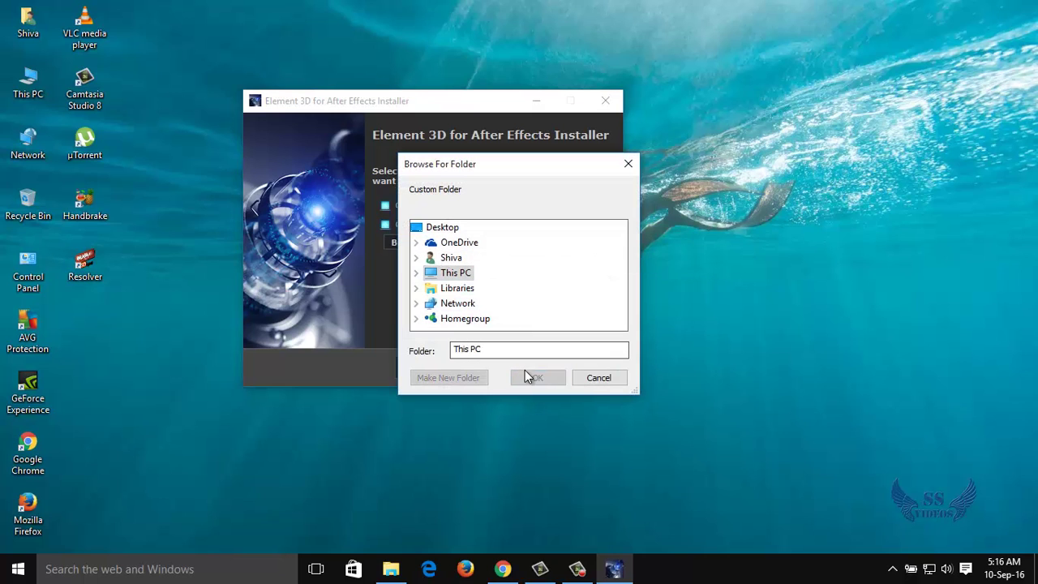
click(598, 377)
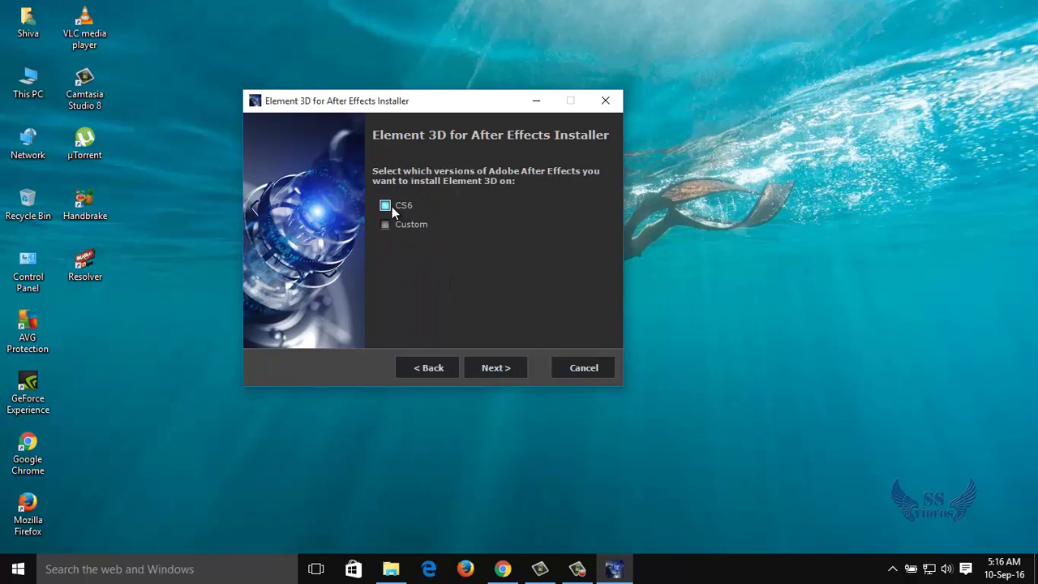
Install Element 3D for After Effects CS6 with its assets in Current User Documents, and finish the installer
click(502, 373)
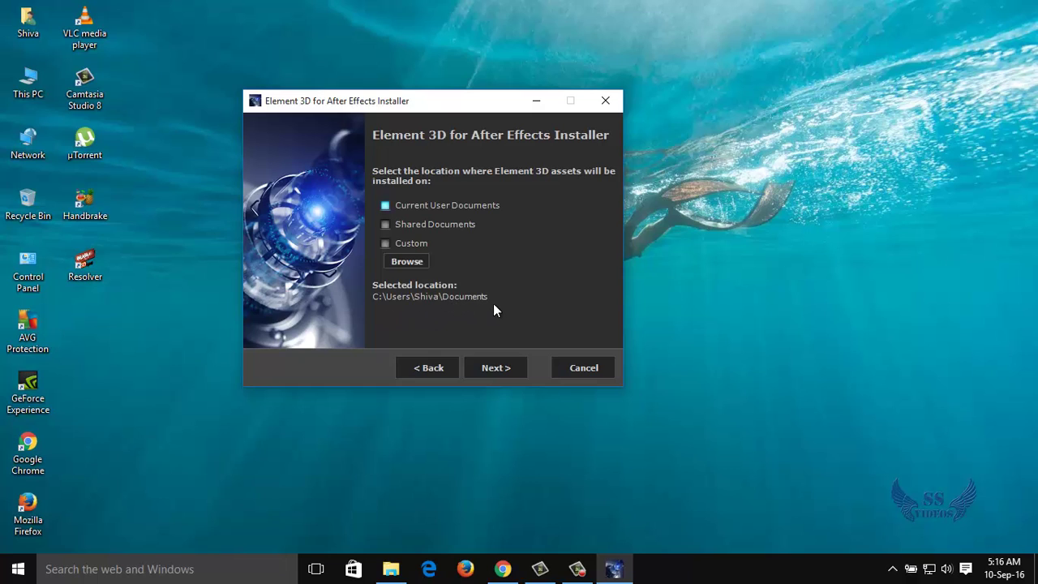
click(497, 368)
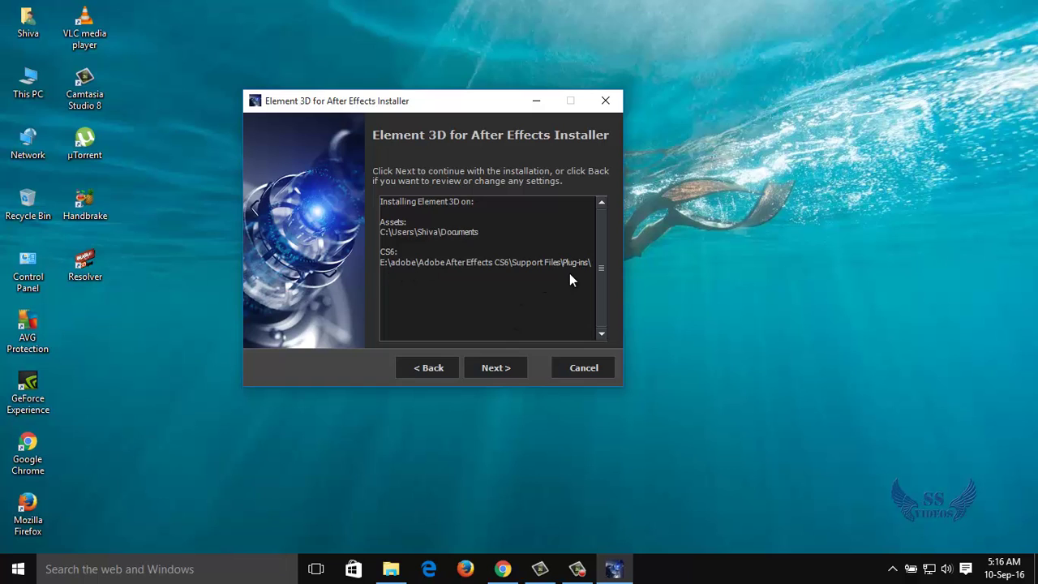
click(503, 369)
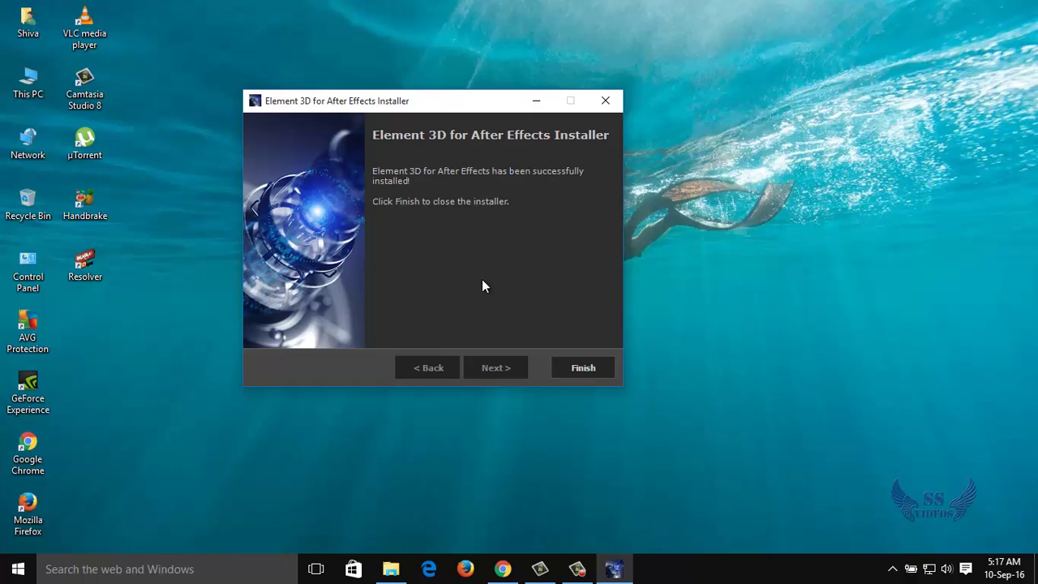
click(580, 368)
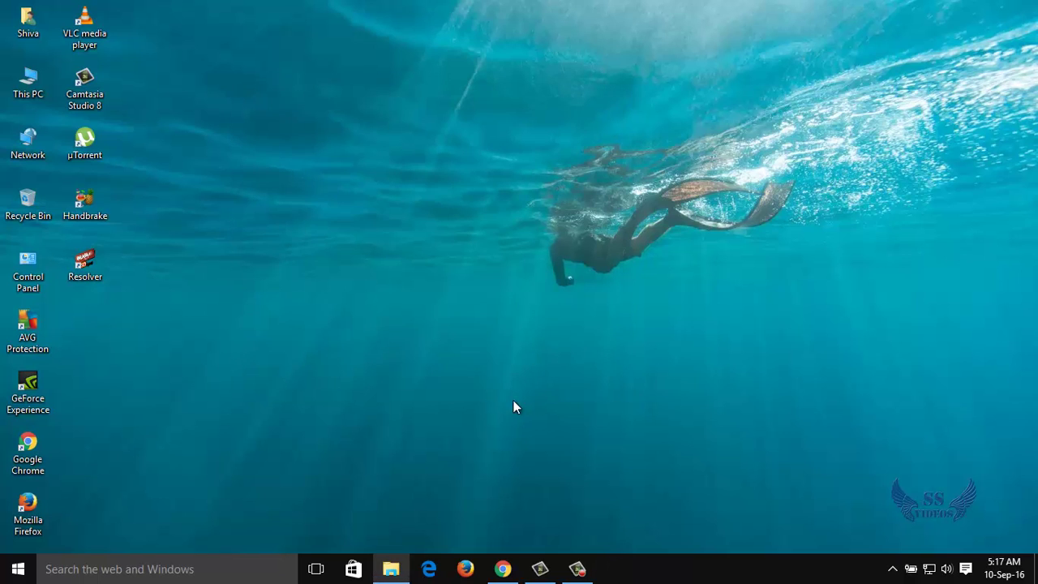
Go to the Crack folder inside Element 3D V2.0.7 and open its README text file
click(390, 568)
click(177, 75)
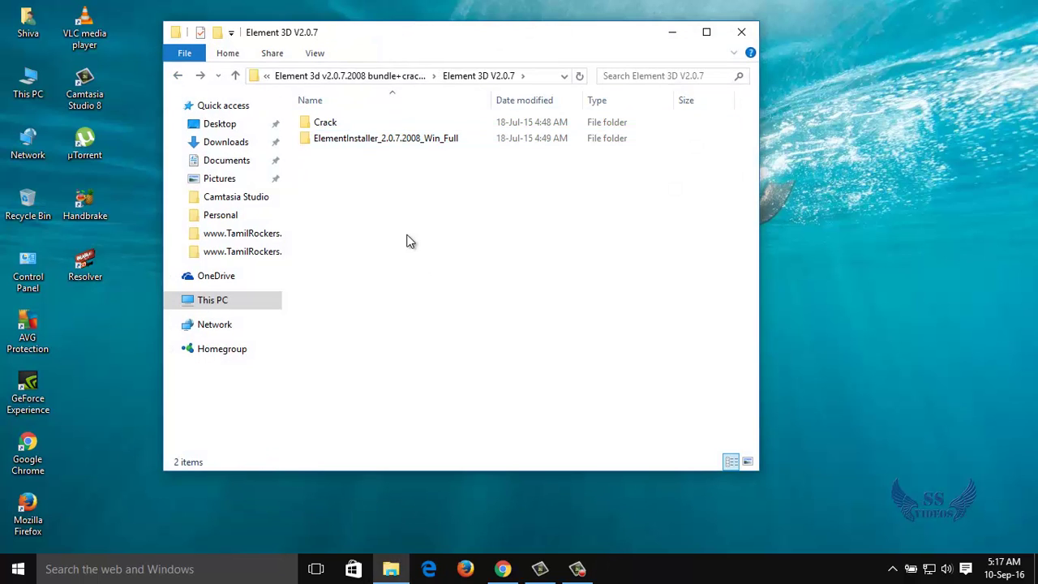
double_click(332, 128)
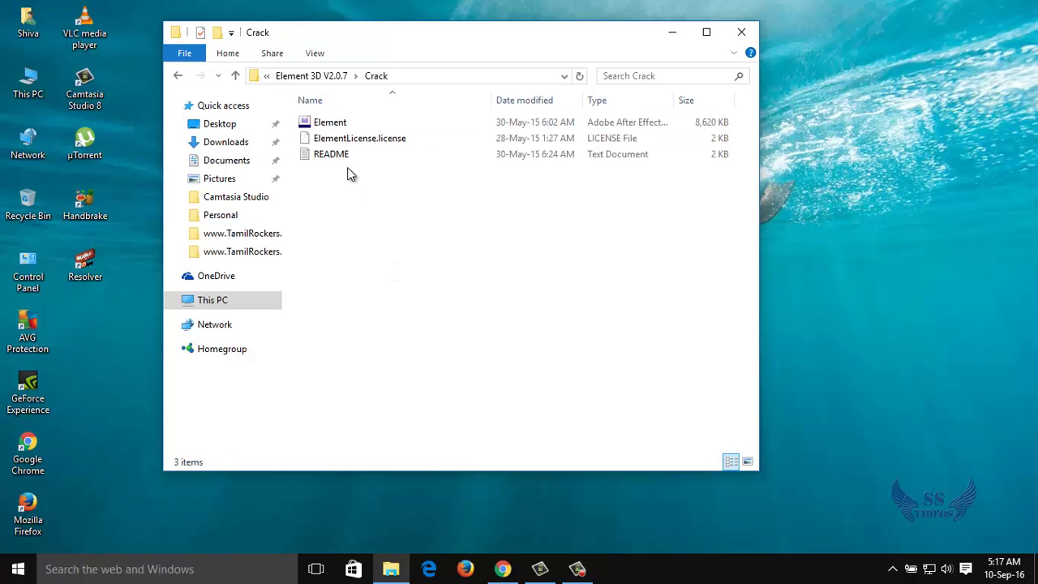
drag(369, 28, 470, 27)
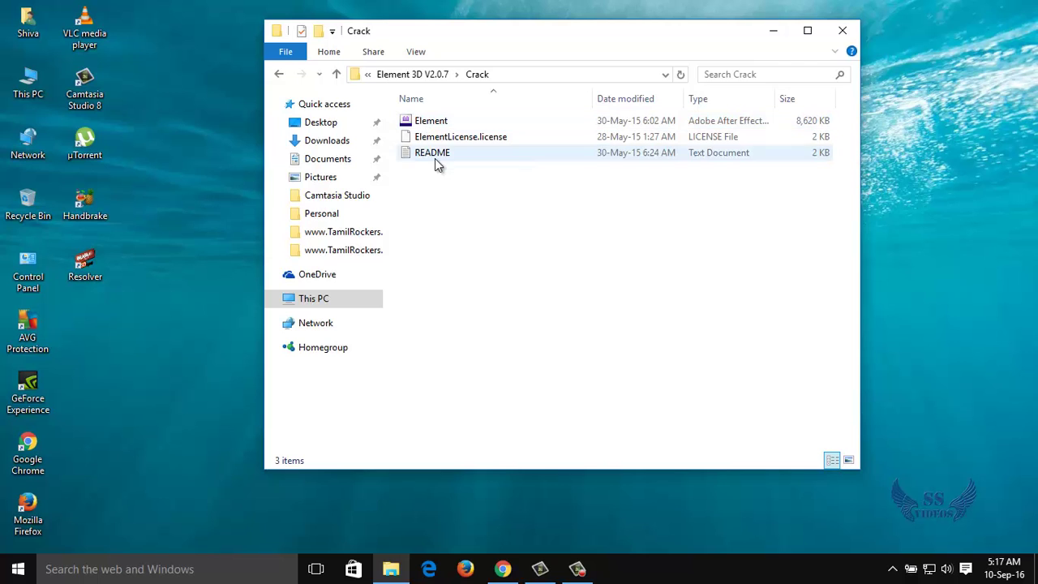
click(434, 156)
double_click(435, 155)
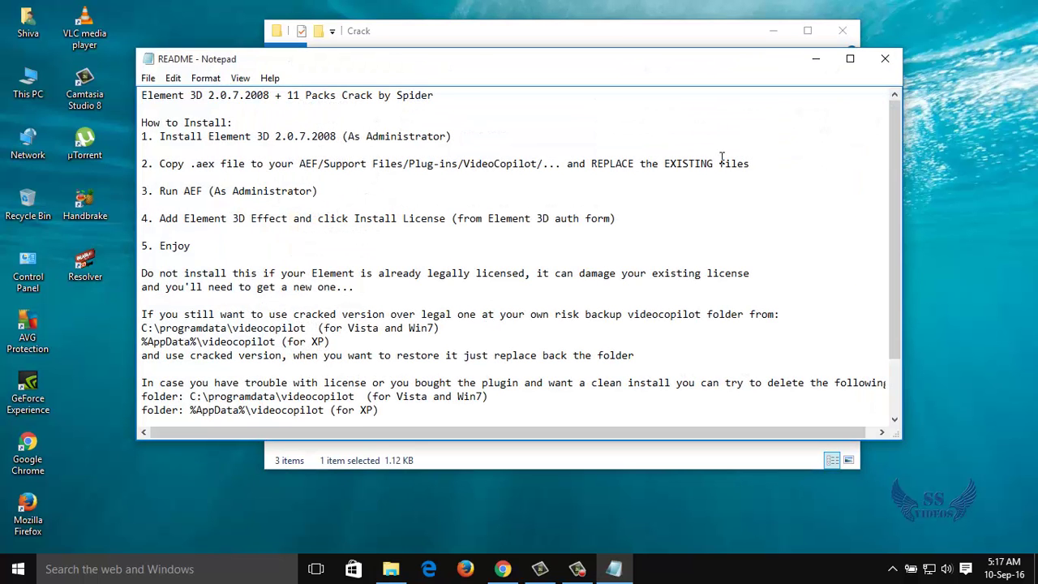
Read the README's installation instructions, locate the Element plug-in file they refer to, and minimise the README
drag(894, 175, 862, 143)
drag(341, 62, 366, 208)
click(430, 122)
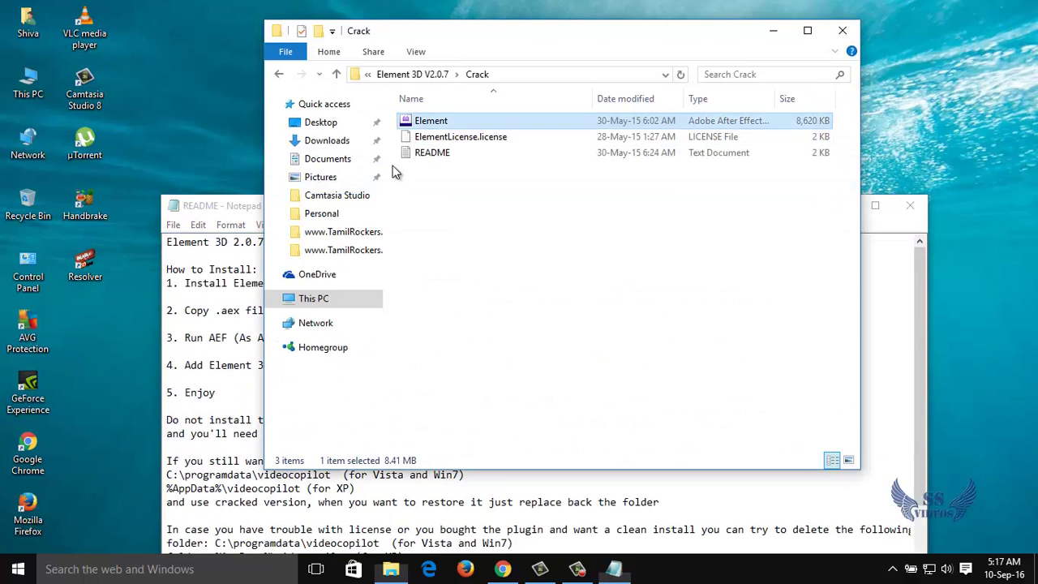
drag(261, 210, 231, 71)
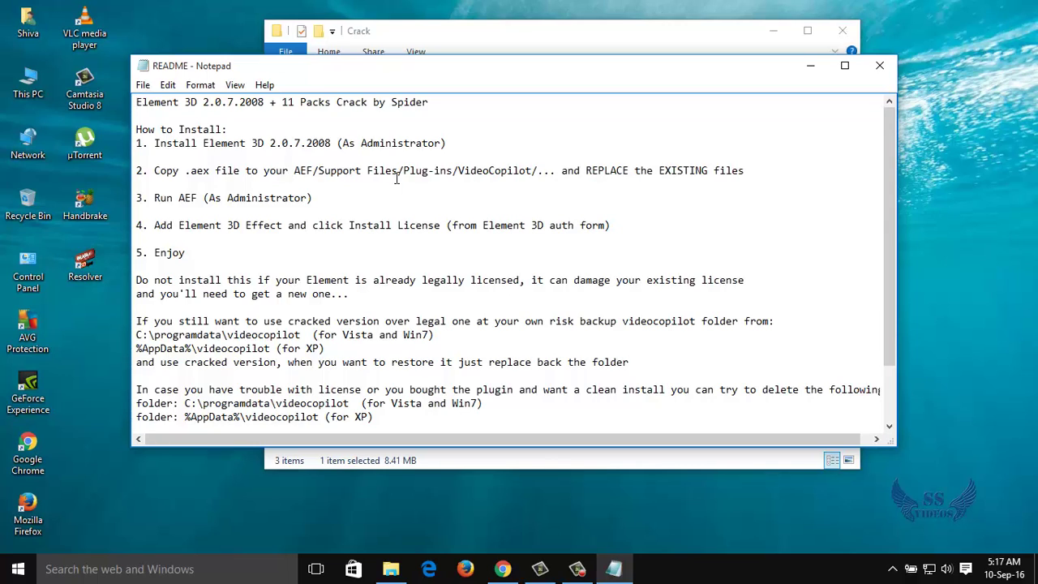
click(812, 69)
Copy the Element plug-in file from the Crack folder and open E:\adobe\Adobe After Effects CS6\Support Files\Plug-ins\VideoCopilot
right_click(417, 120)
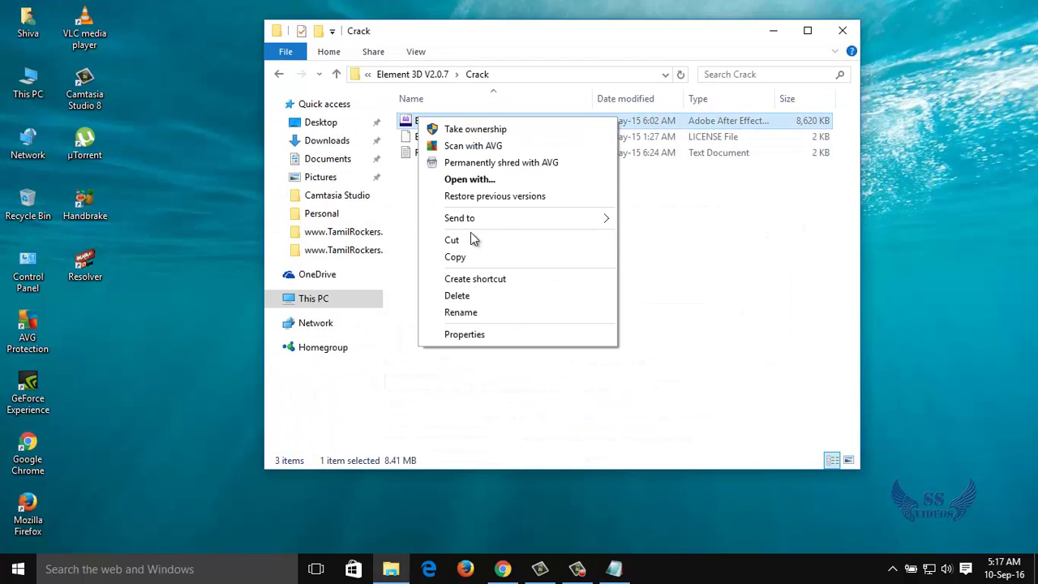
click(473, 257)
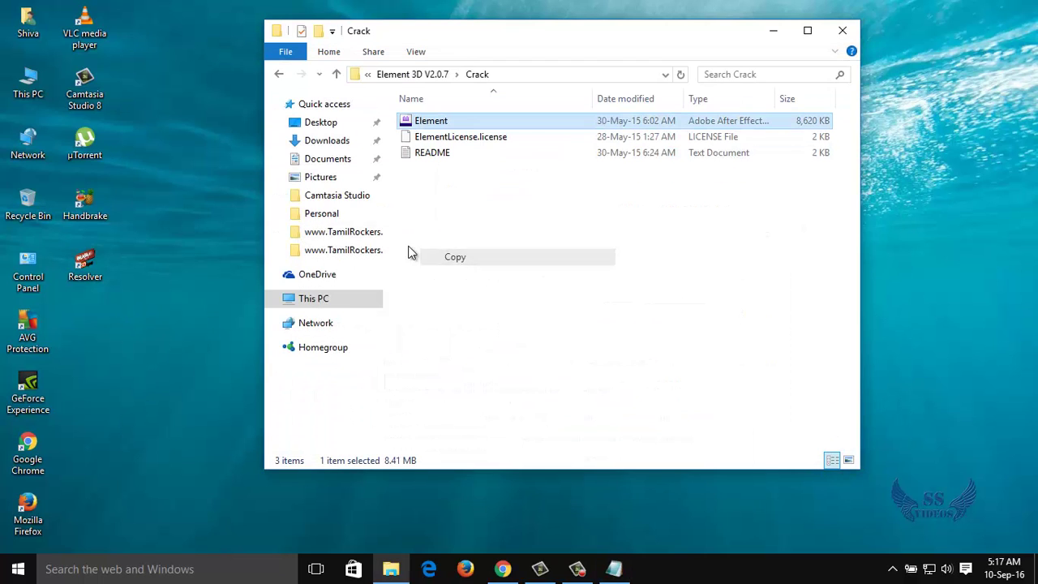
double_click(28, 81)
click(473, 220)
double_click(473, 220)
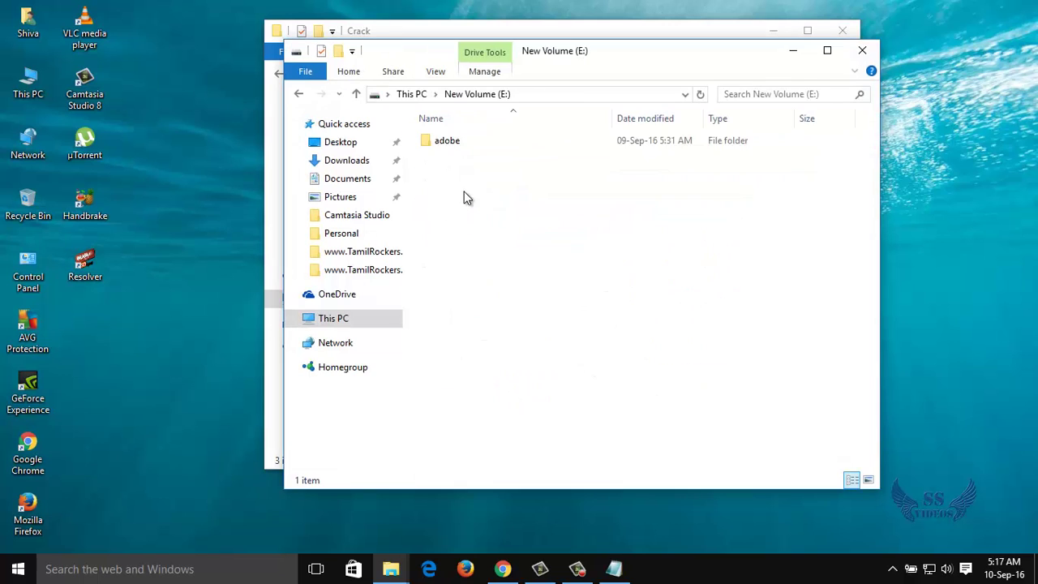
double_click(446, 148)
double_click(466, 144)
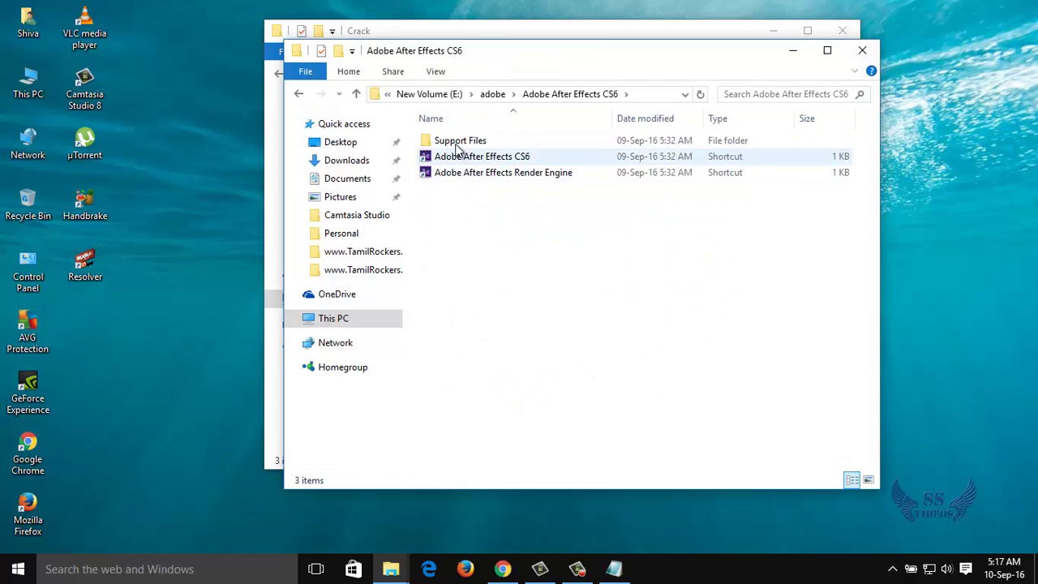
double_click(458, 141)
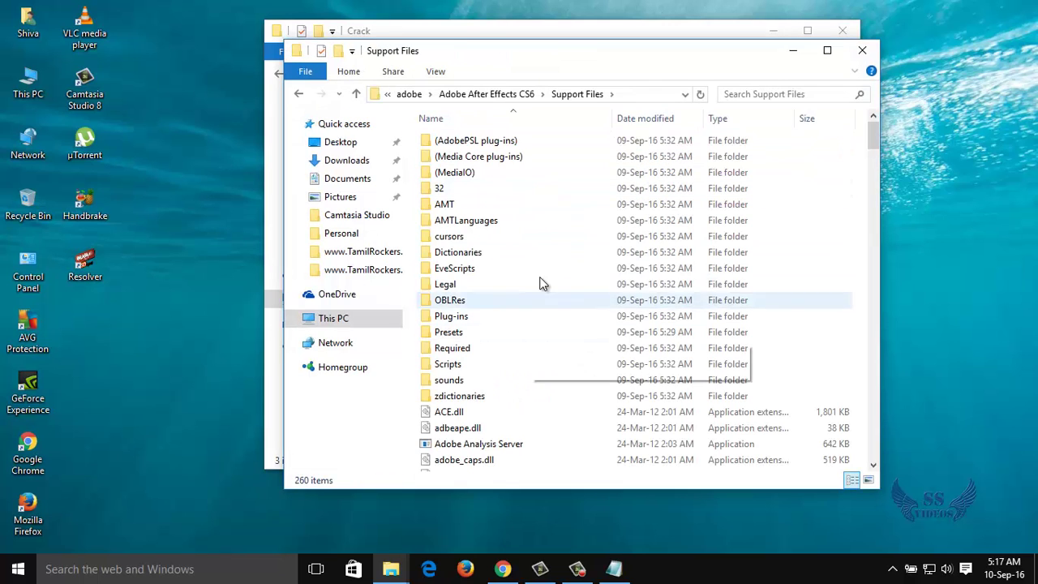
double_click(451, 318)
click(462, 205)
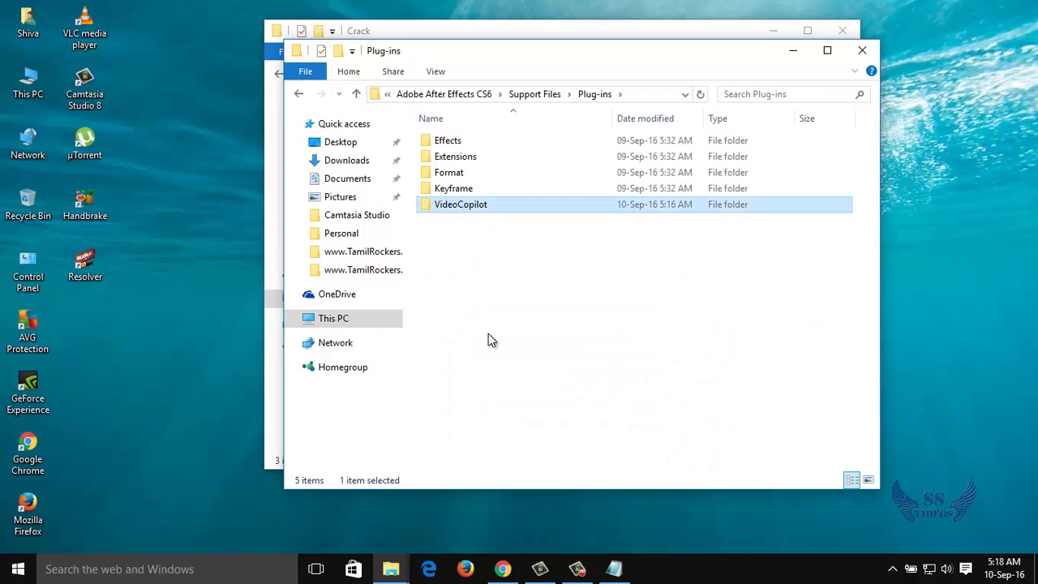
click(489, 320)
double_click(444, 210)
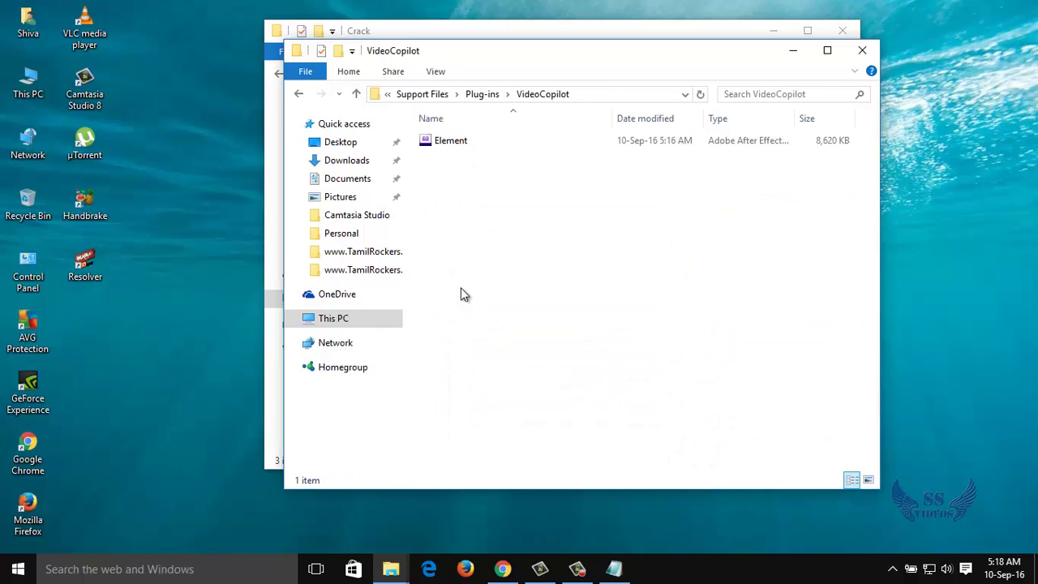
Paste the copied Element file into VideoCopilot, replacing the existing Element.aex, and close that folder window
right_click(452, 200)
click(504, 313)
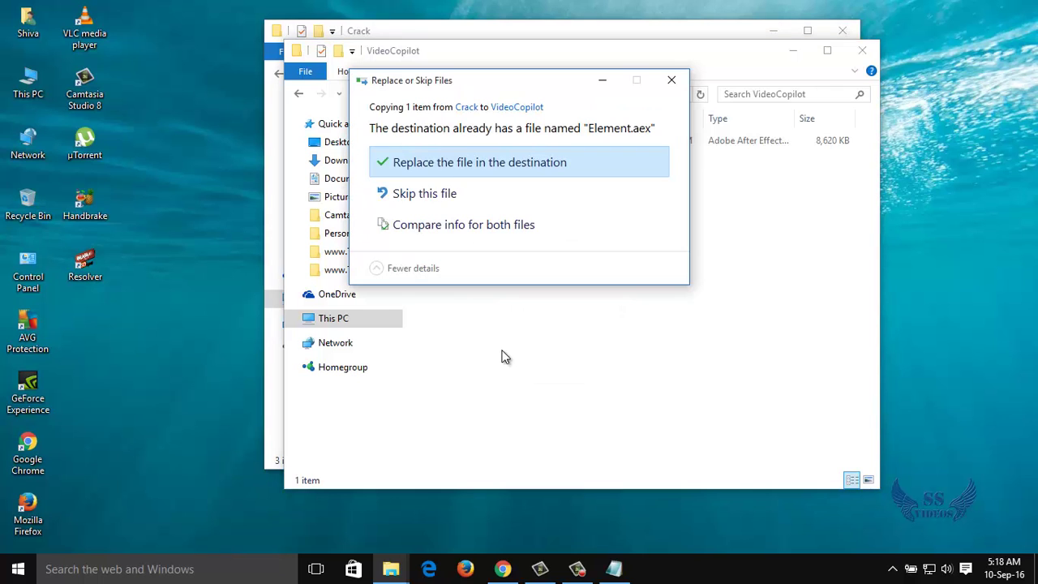
click(461, 161)
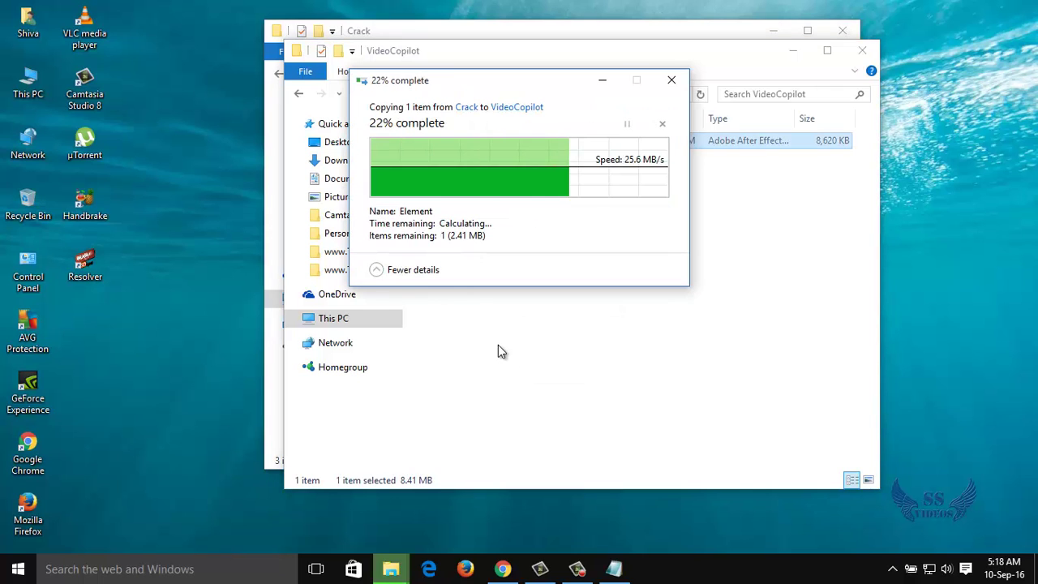
click(862, 50)
Reopen the README to check the next installation instruction, and minimise it along with the Crack folder window
double_click(438, 153)
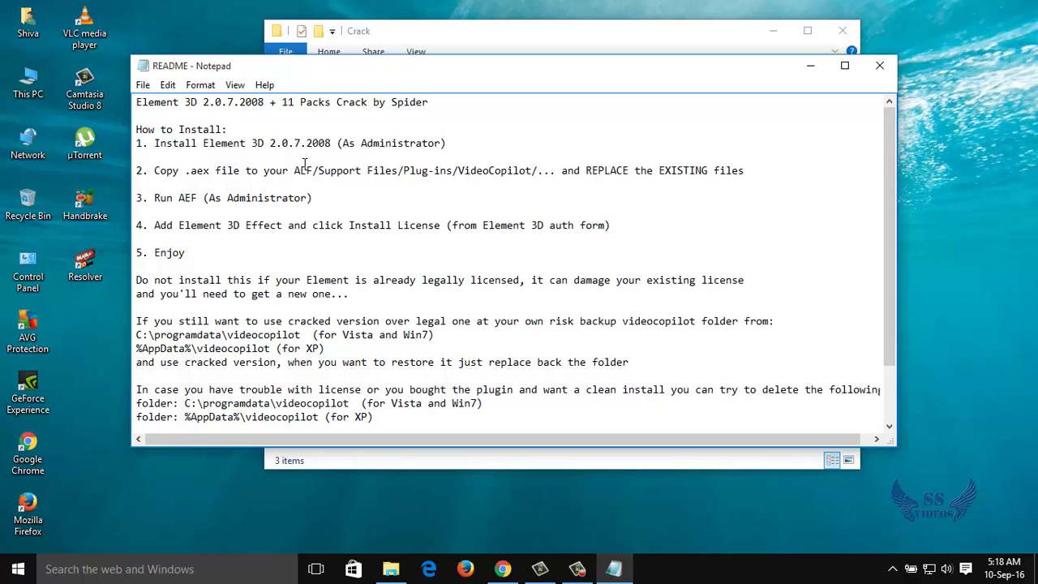
click(810, 66)
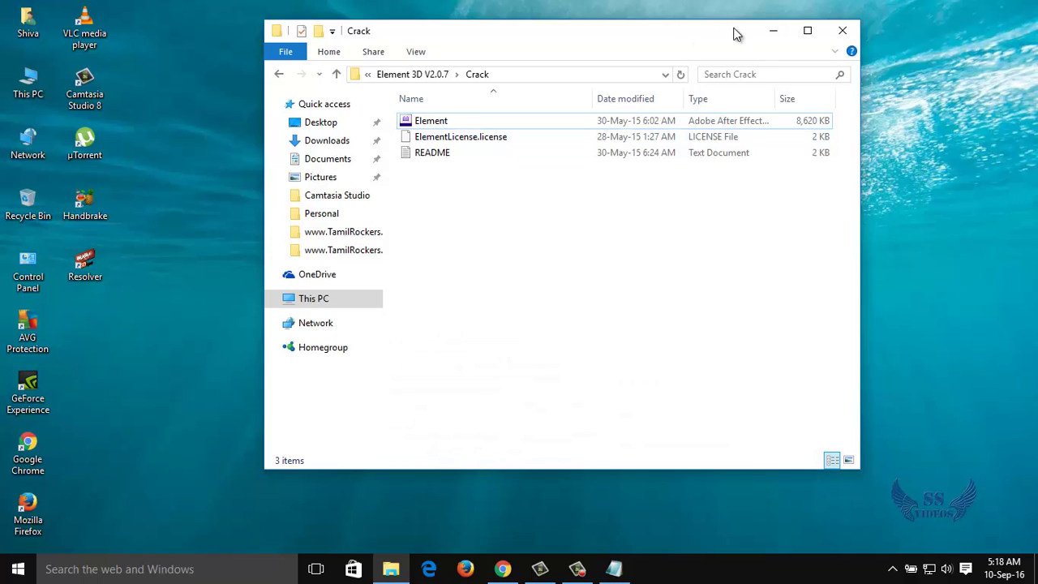
click(771, 31)
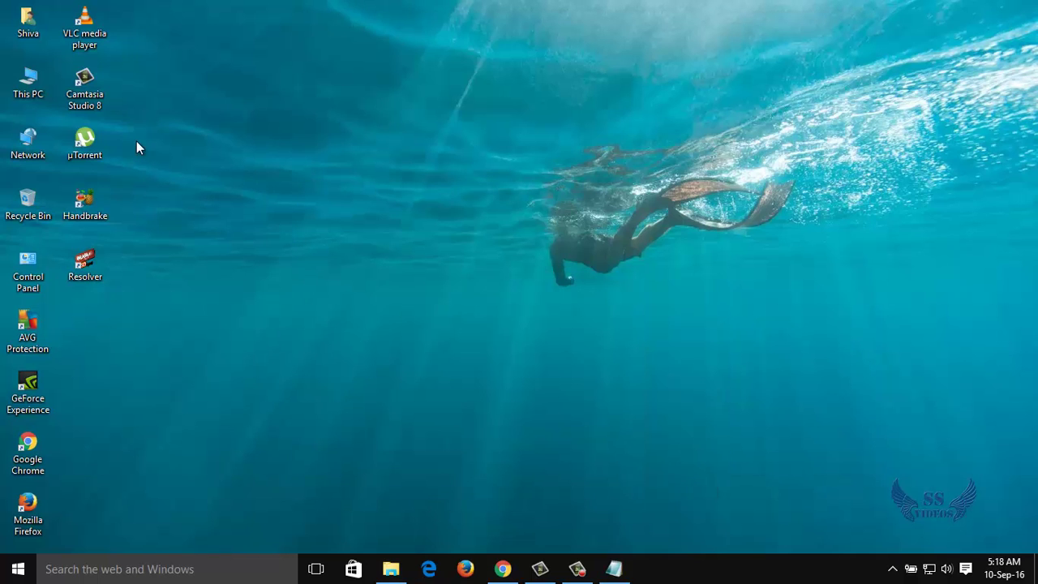
Open the Support Files folder of Adobe After Effects CS6 inside the adobe folder on New Volume (E:)
click(390, 568)
click(391, 568)
double_click(28, 81)
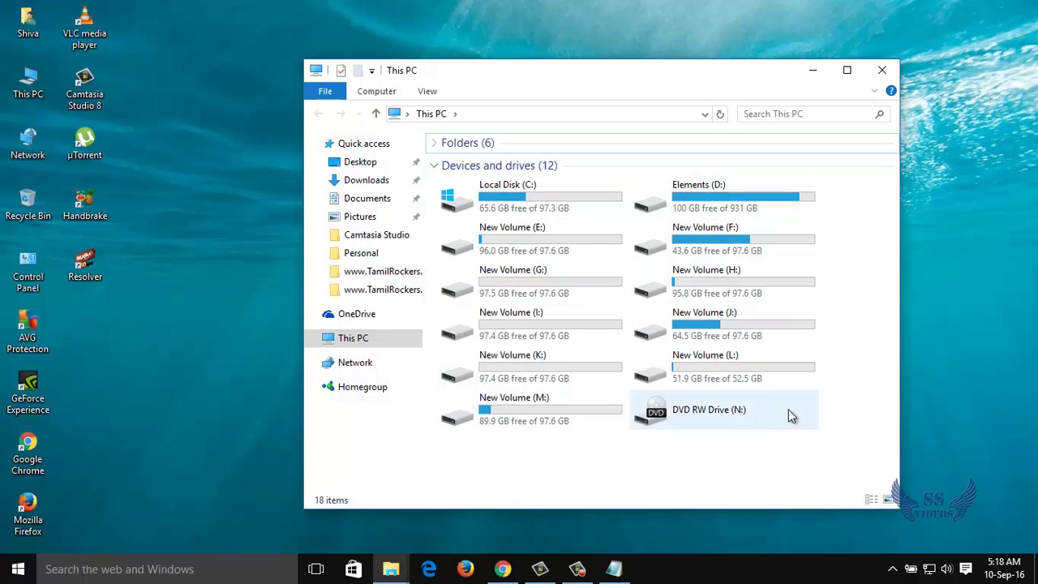
click(535, 246)
double_click(535, 246)
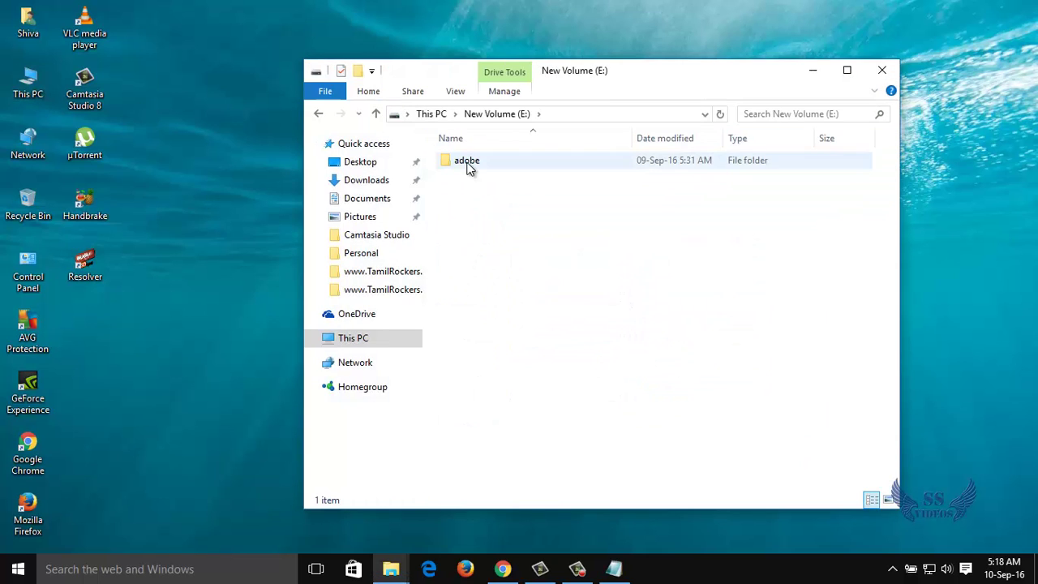
double_click(469, 167)
double_click(485, 162)
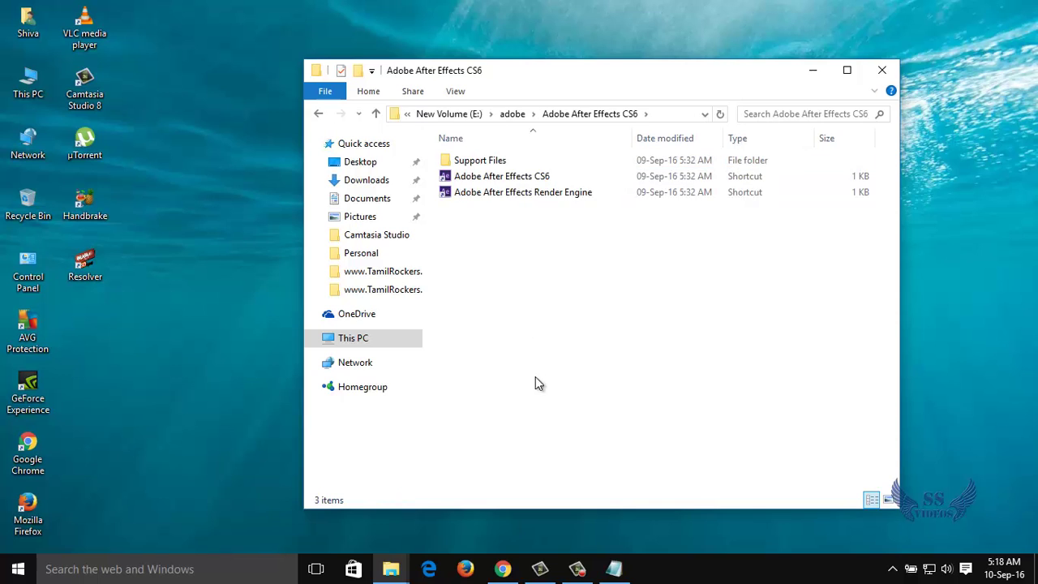
double_click(459, 162)
Create a desktop shortcut for the AfterFX application in Support Files and close the folder window
scroll(486, 381, down, 7)
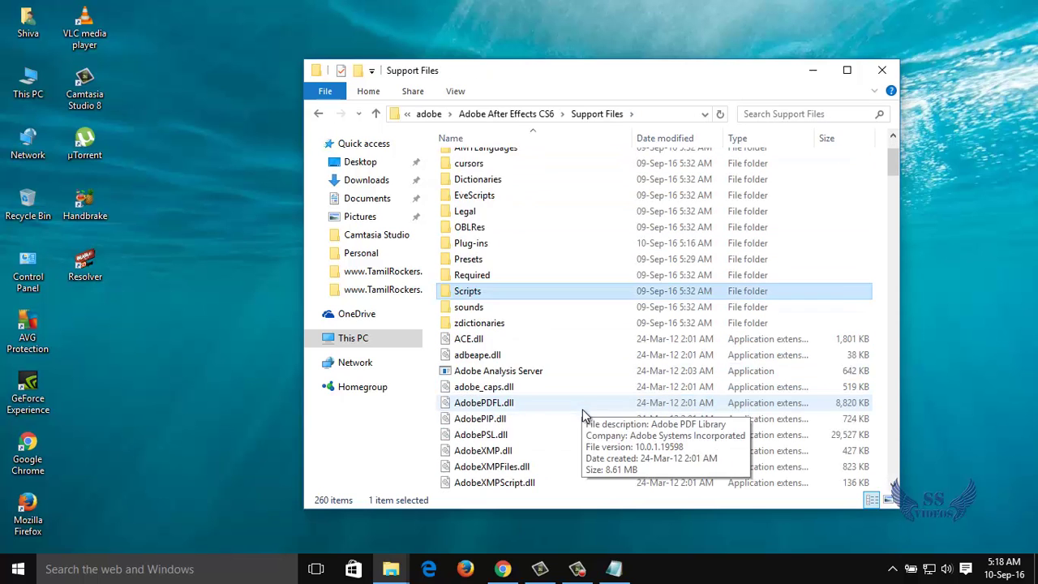
click(447, 323)
right_click(448, 324)
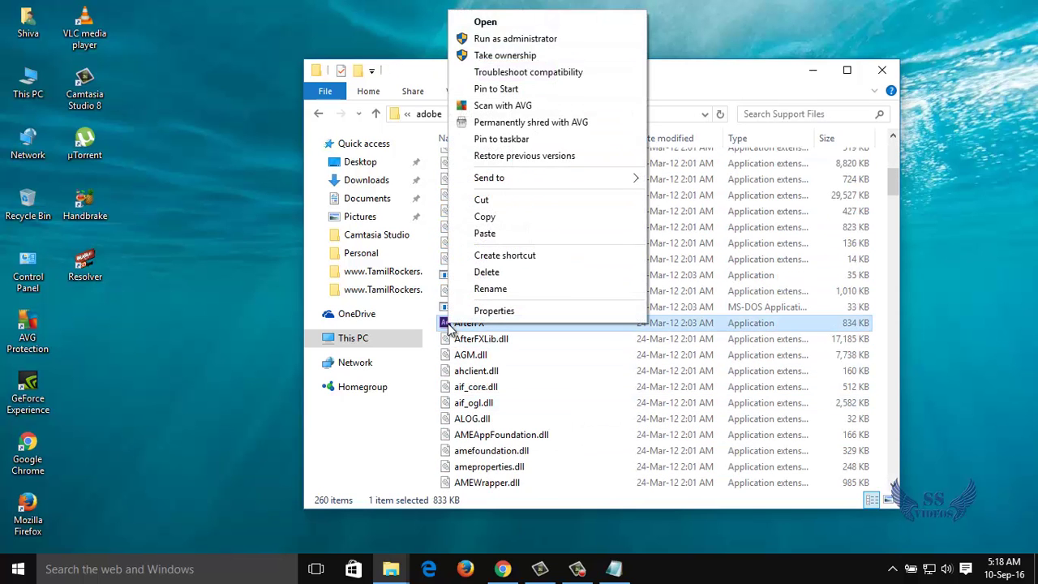
mouse_move(636, 181)
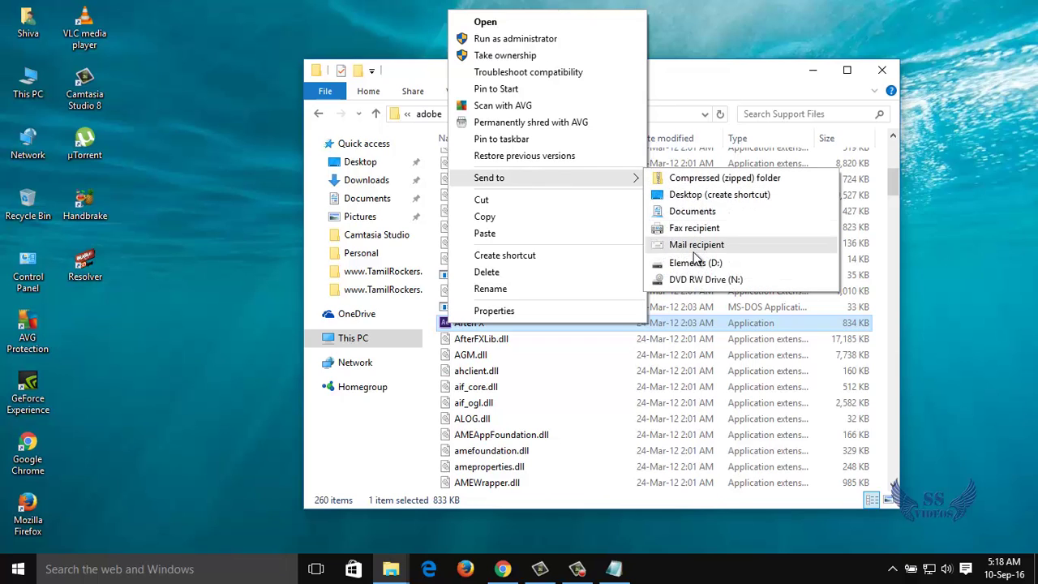
click(690, 197)
click(882, 69)
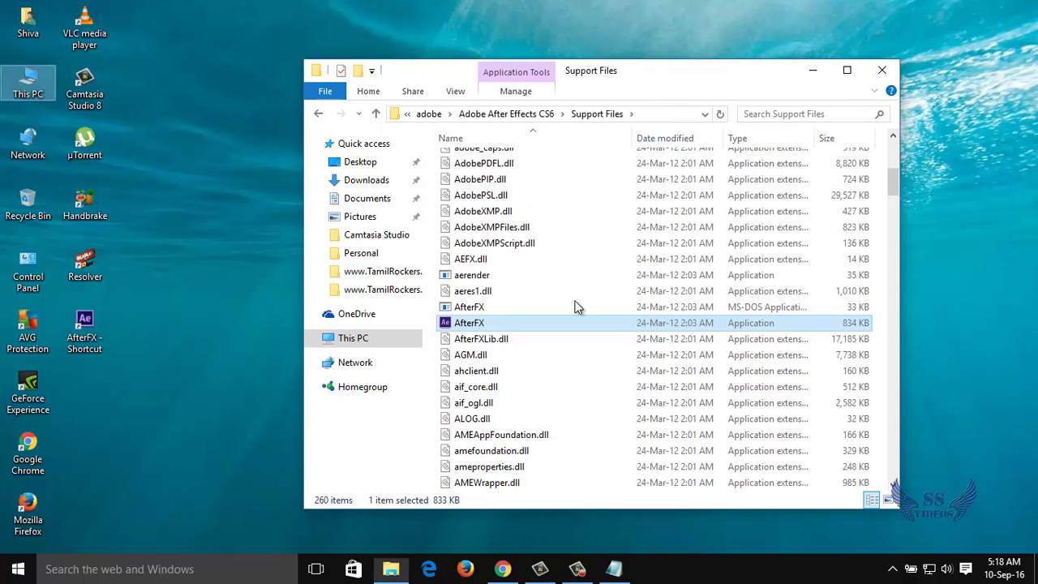
Run After Effects CS6 as administrator from its desktop shortcut, and review the README's remaining instructions before minimising it
right_click(87, 323)
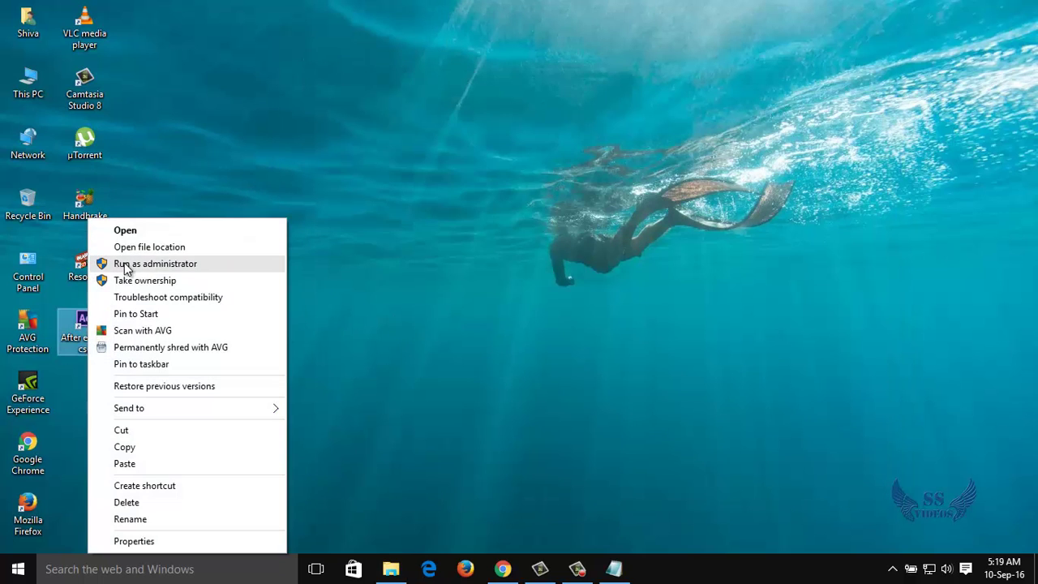
click(124, 263)
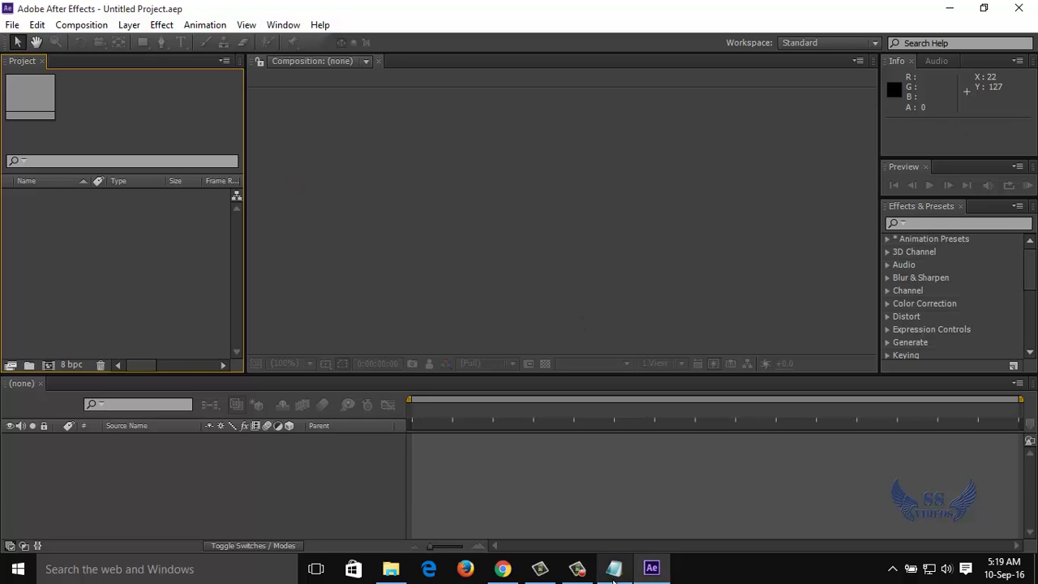
key(alt+Tab)
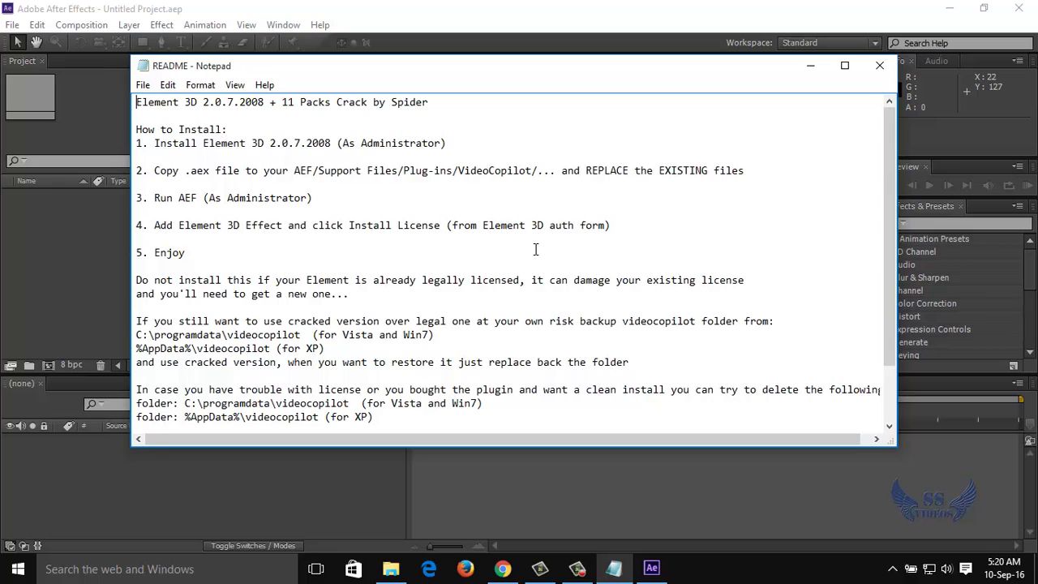
click(811, 69)
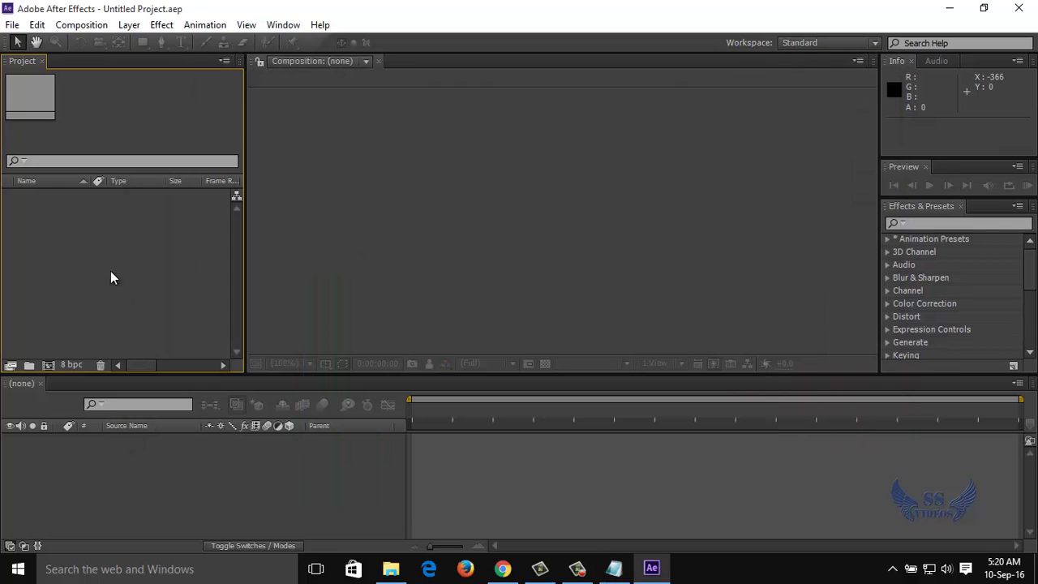
Create a new 1920 x 1080 composition at 29.97 fps with a duration of 30 seconds
click(84, 25)
click(106, 42)
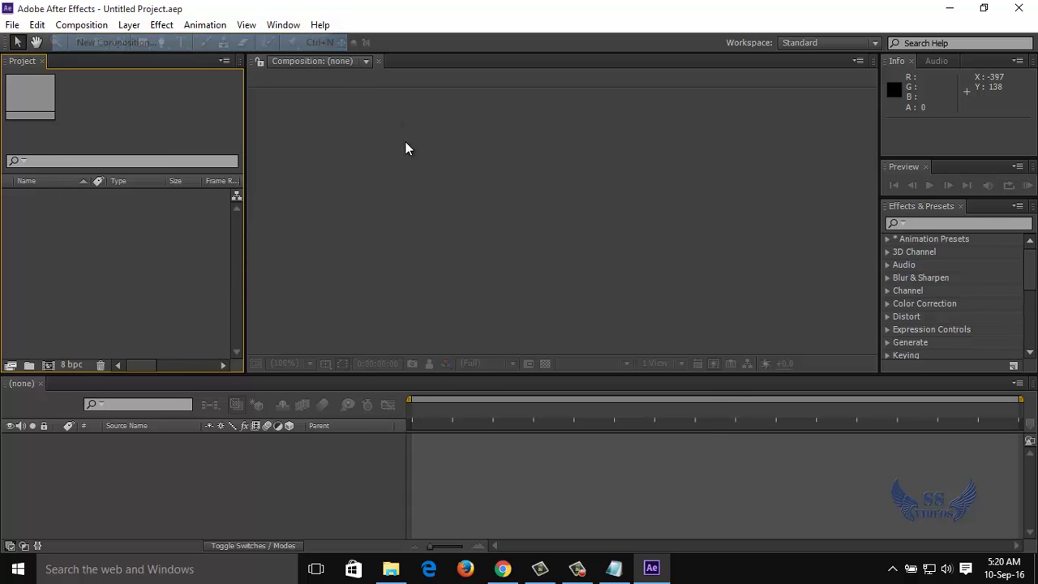
click(576, 433)
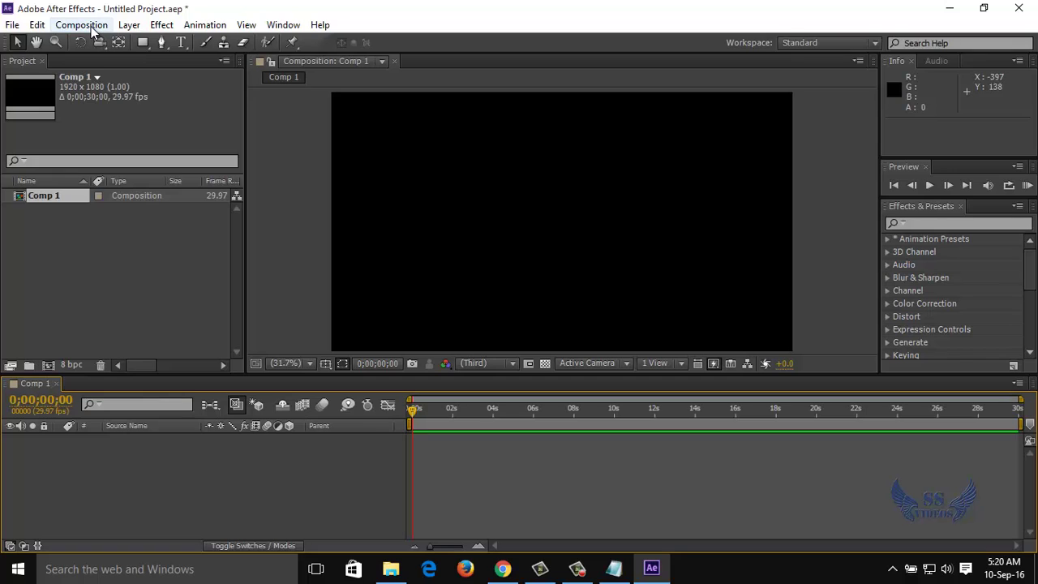
Add a new solid layer to the composition with the near-black colour 070707
click(129, 25)
mouse_move(154, 39)
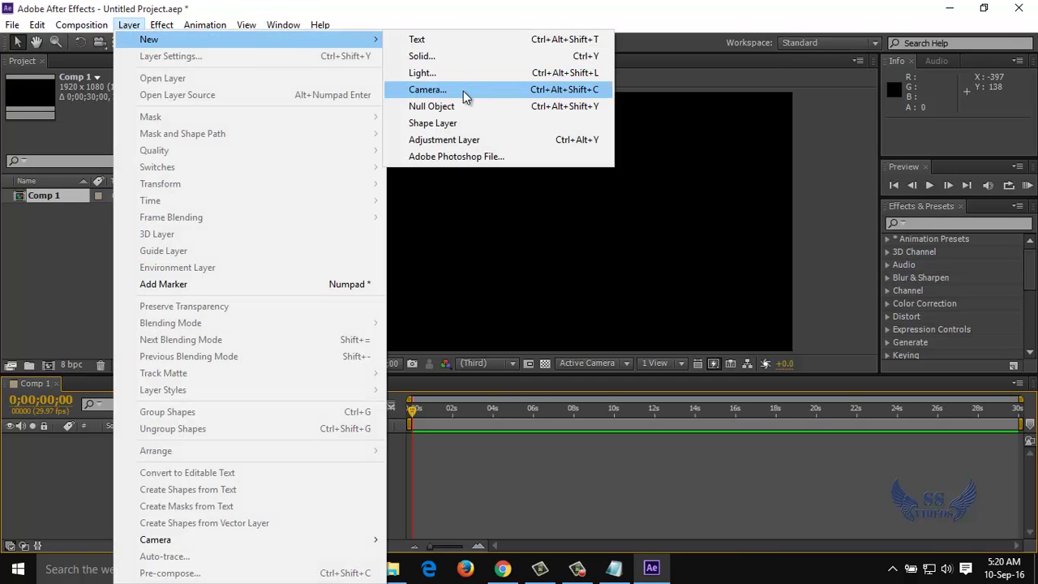
click(418, 56)
click(509, 374)
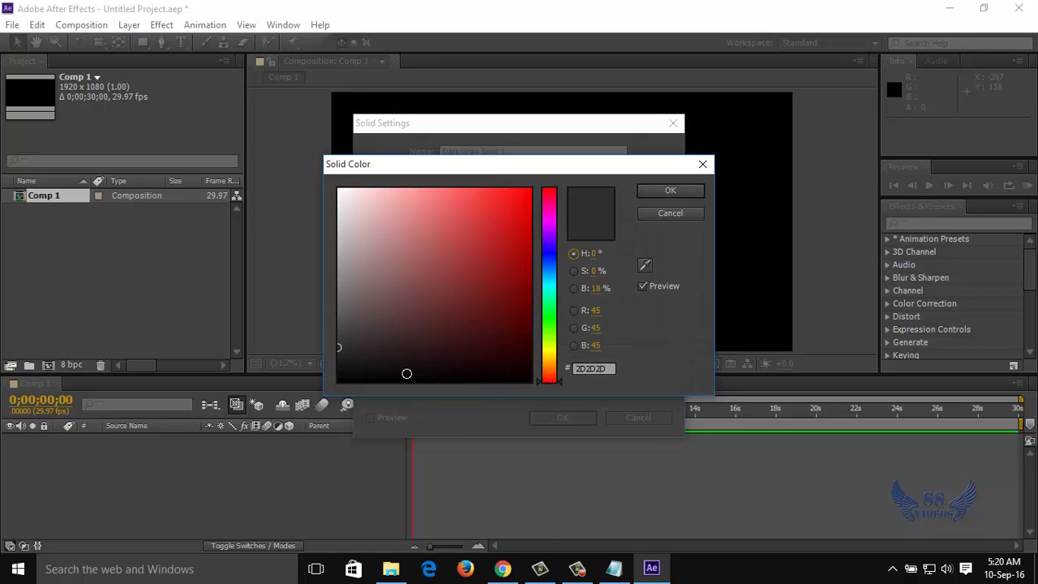
drag(406, 371, 314, 376)
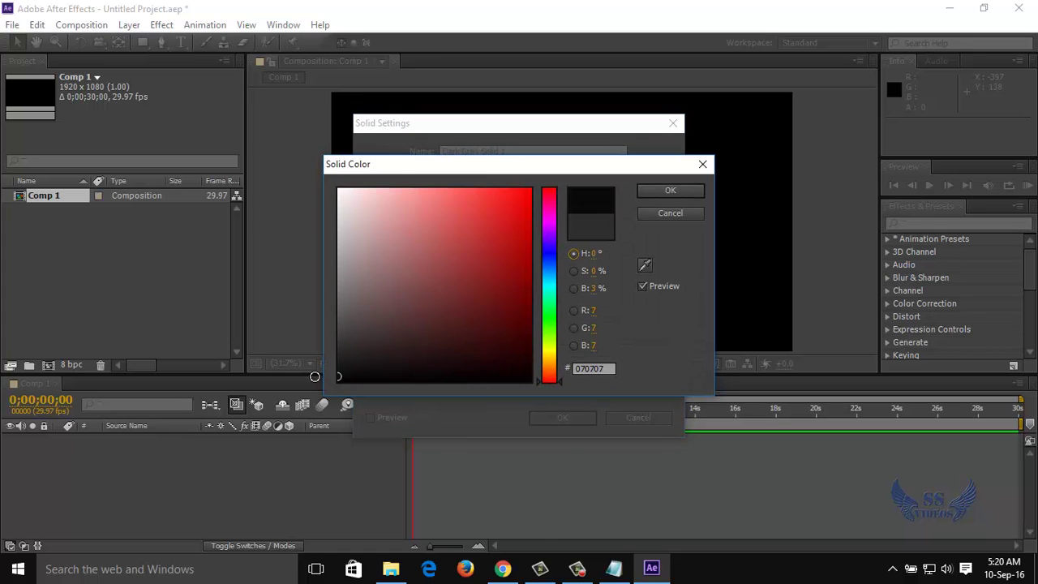
click(640, 194)
click(564, 420)
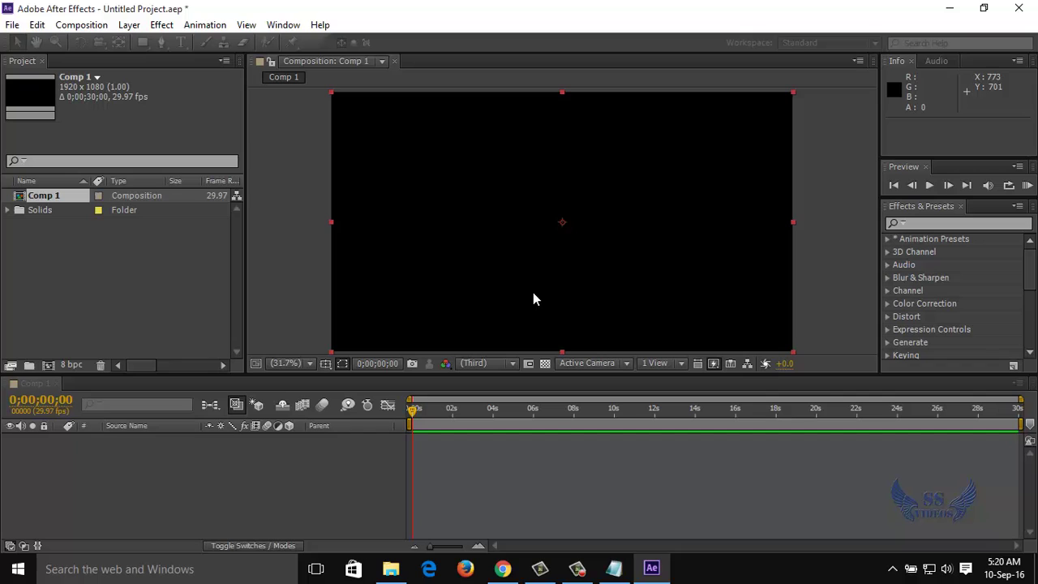
Apply the Video Copilot Element effect to the solid layer and reposition the Element License dialog that opens
click(212, 503)
click(175, 444)
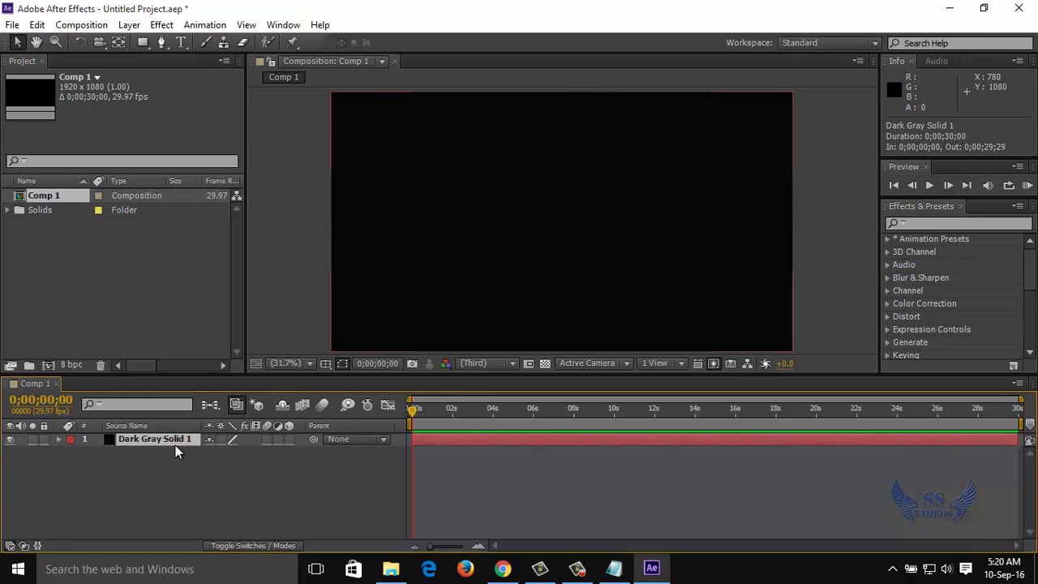
click(161, 26)
mouse_move(209, 430)
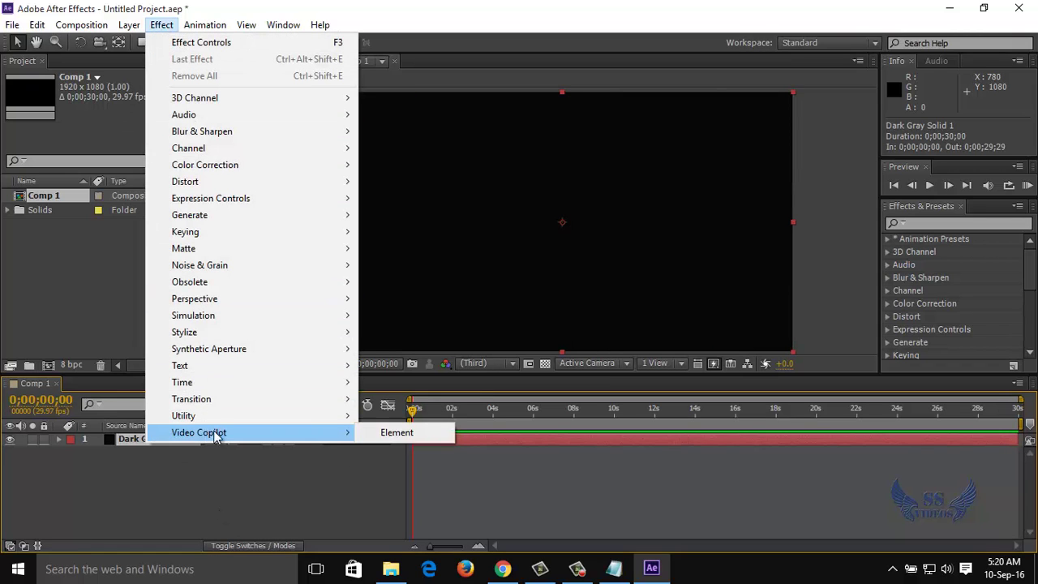
click(384, 436)
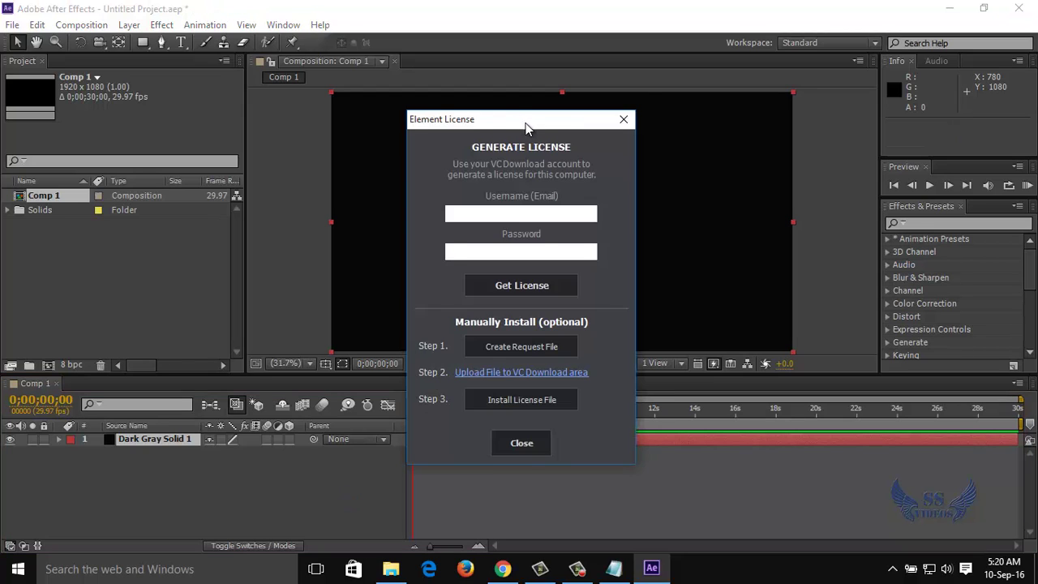
drag(525, 127, 541, 83)
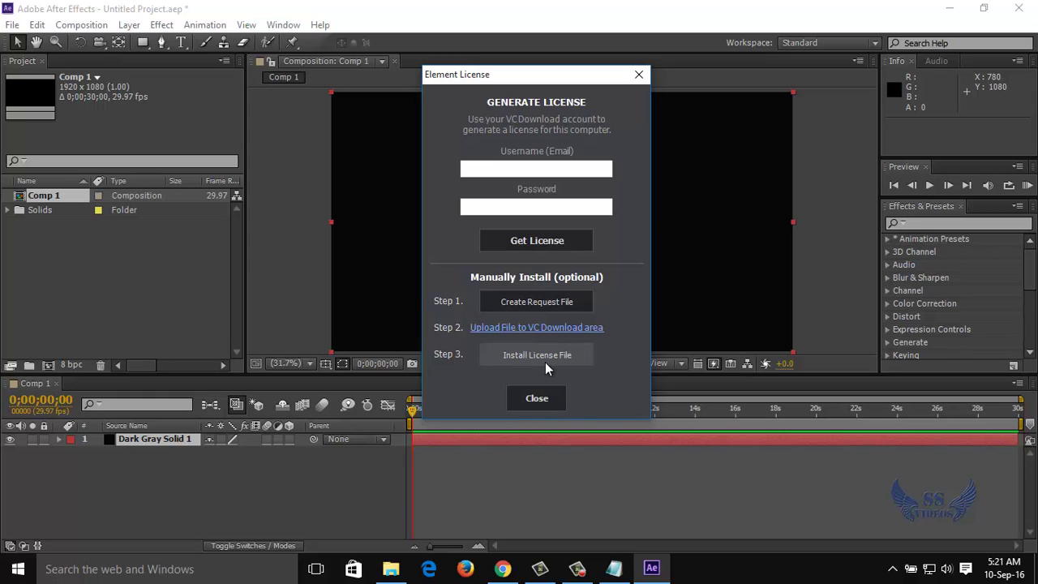
Switch to File Explorer and return from the Desktop folder to the Crack folder to locate ElementLicense.license
click(391, 568)
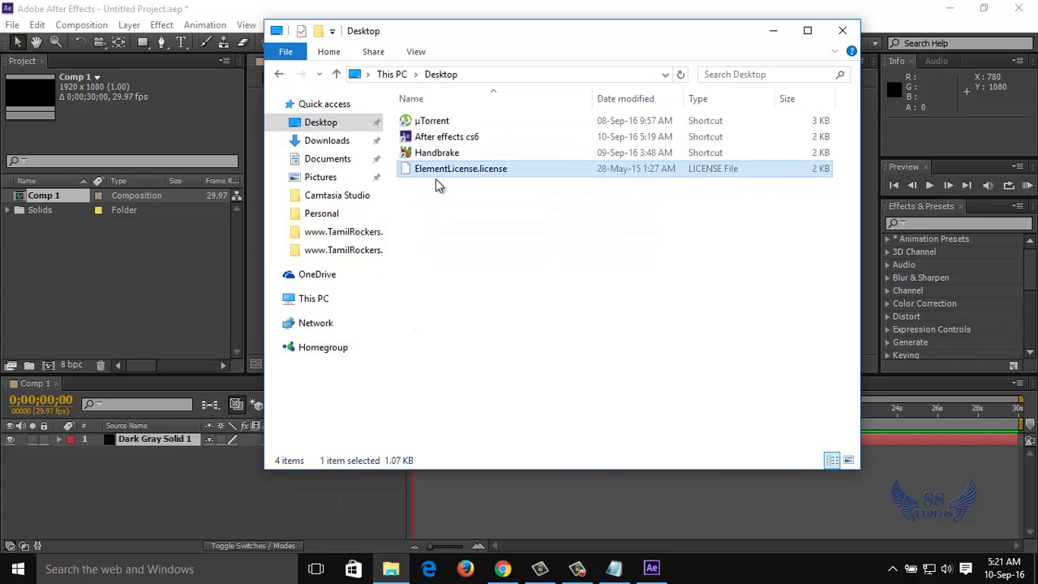
click(420, 199)
click(279, 75)
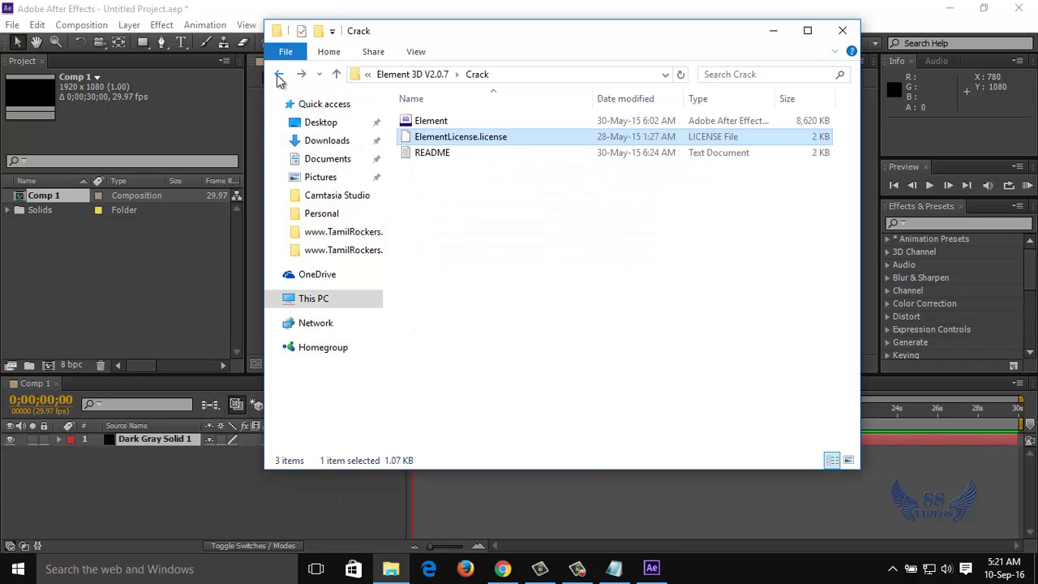
Check the Element plug-in and ElementLicense.license files in the Crack folder, and return to After Effects
click(522, 281)
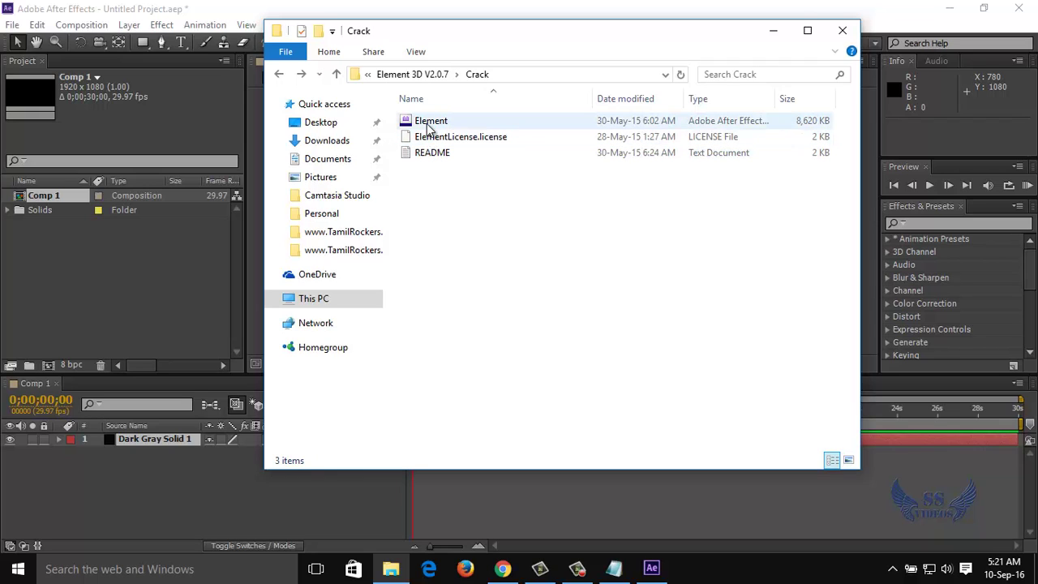
click(428, 123)
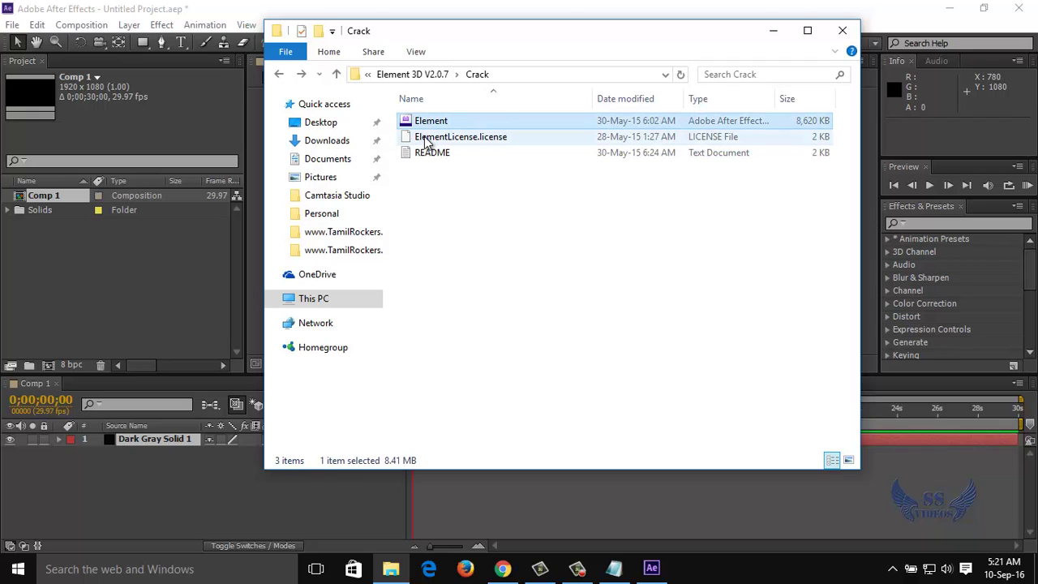
click(427, 140)
click(438, 138)
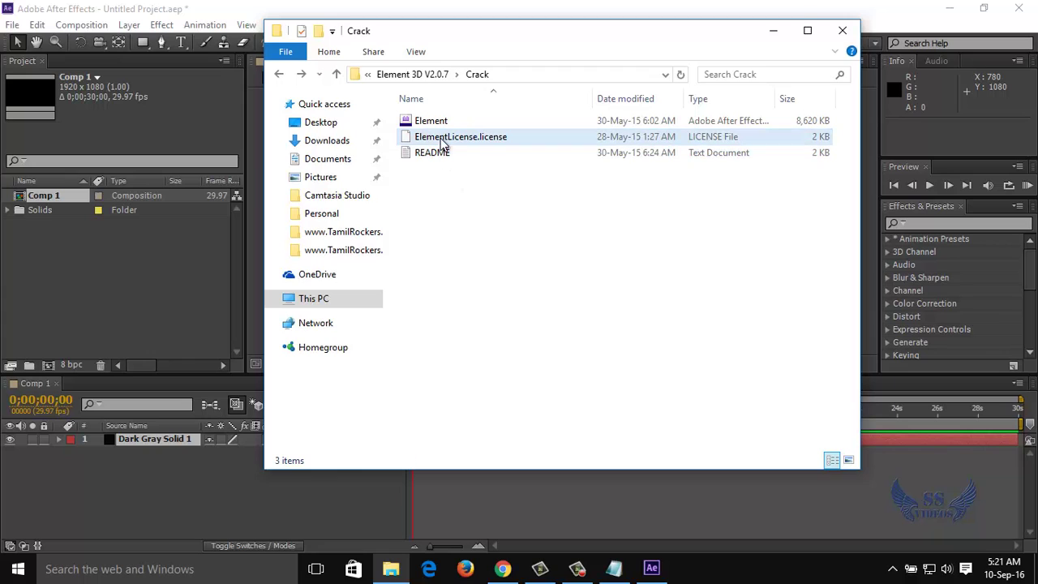
click(774, 31)
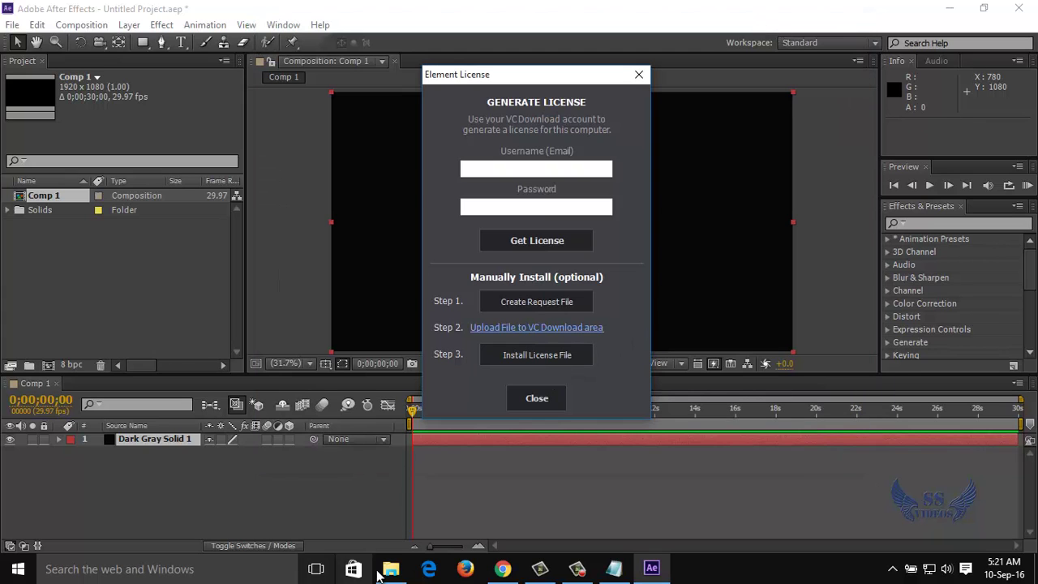
Install the license file ElementLicense.license from the Desktop through the Element License dialog
click(554, 365)
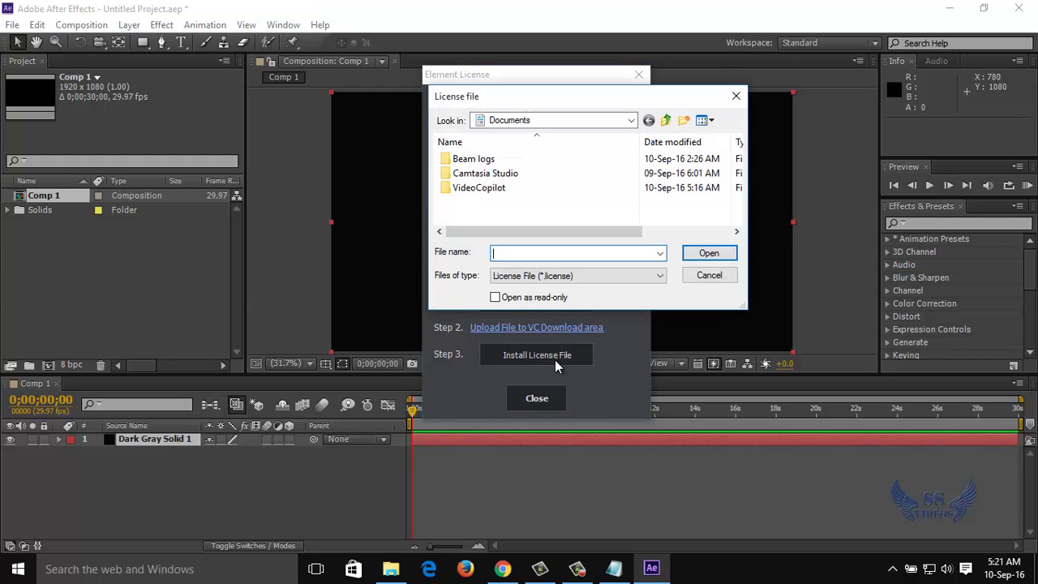
click(630, 120)
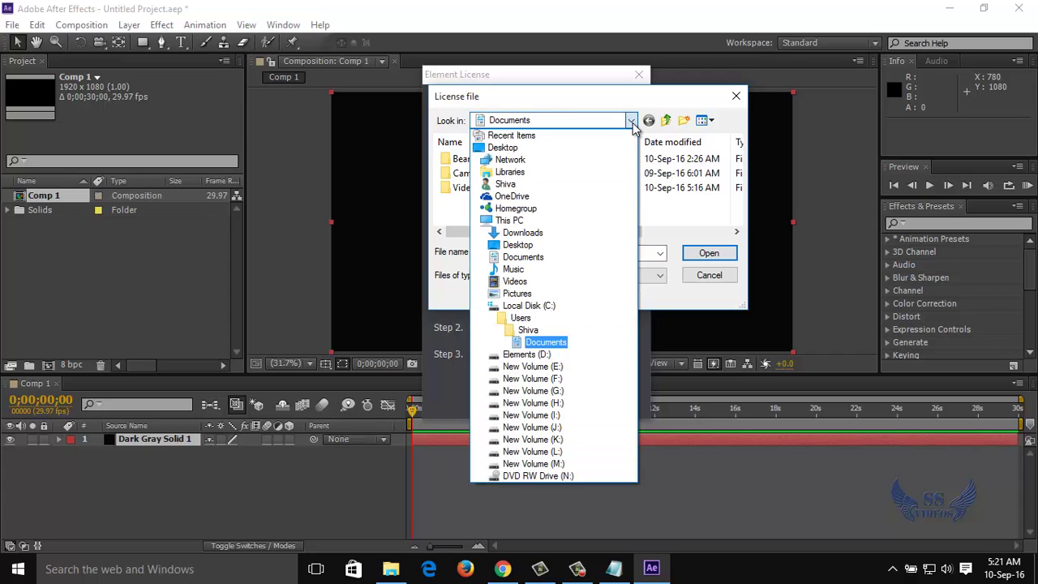
click(503, 147)
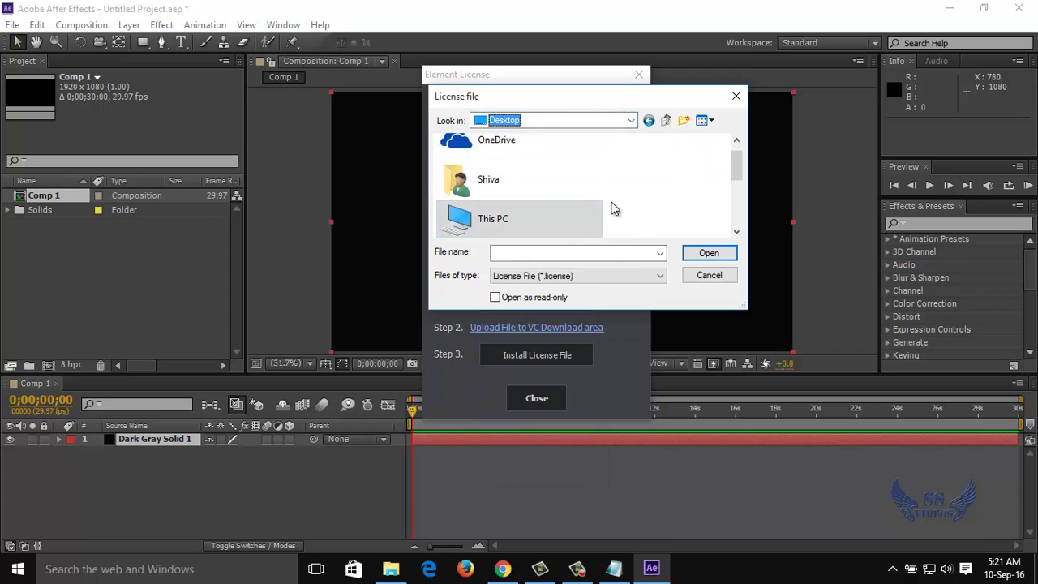
scroll(616, 206, down, 2)
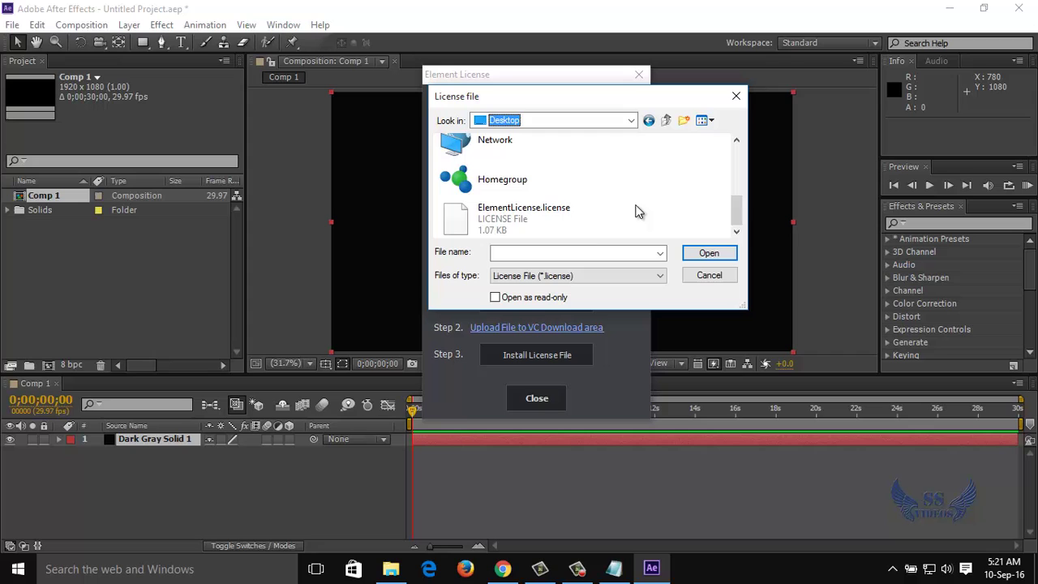
click(509, 223)
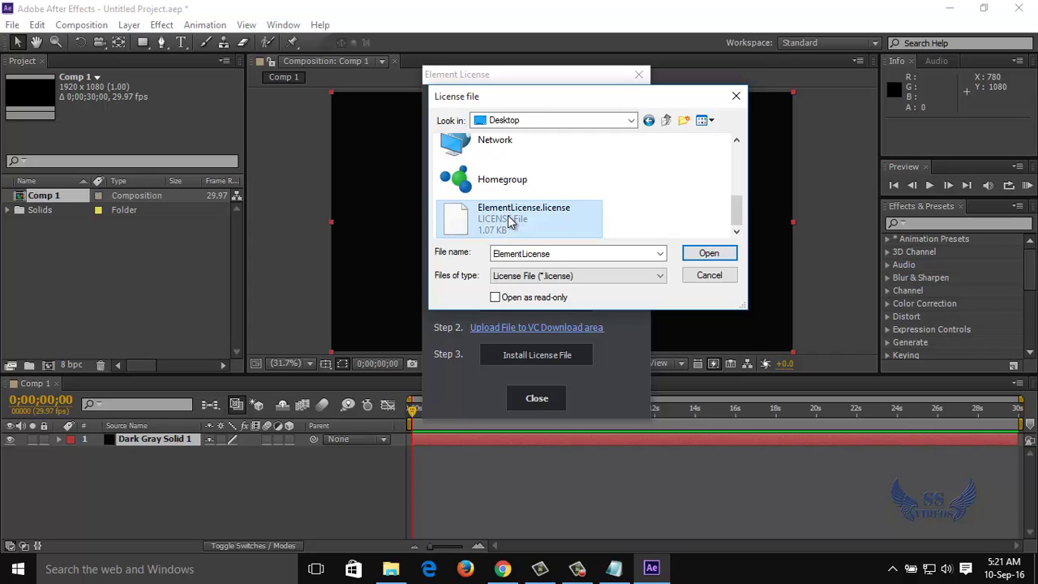
click(683, 249)
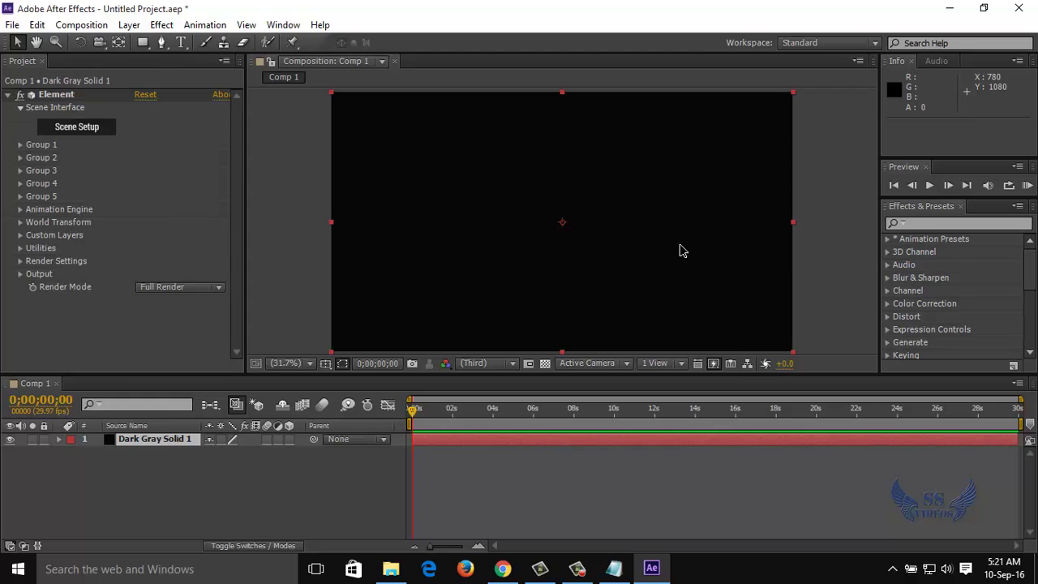
Open Element's Scene Setup window, maximize it and make the Preview area taller
click(119, 215)
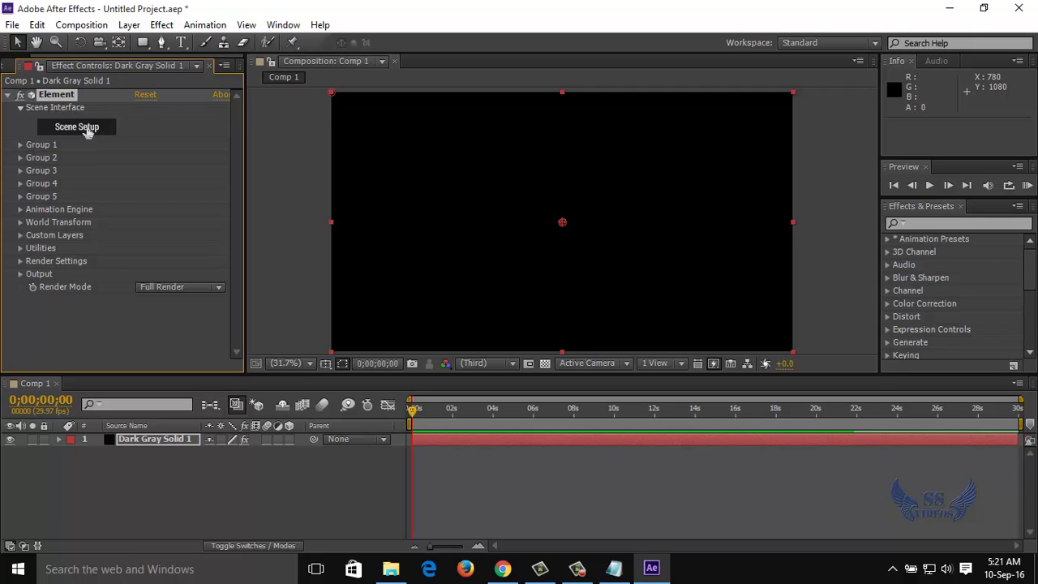
click(89, 131)
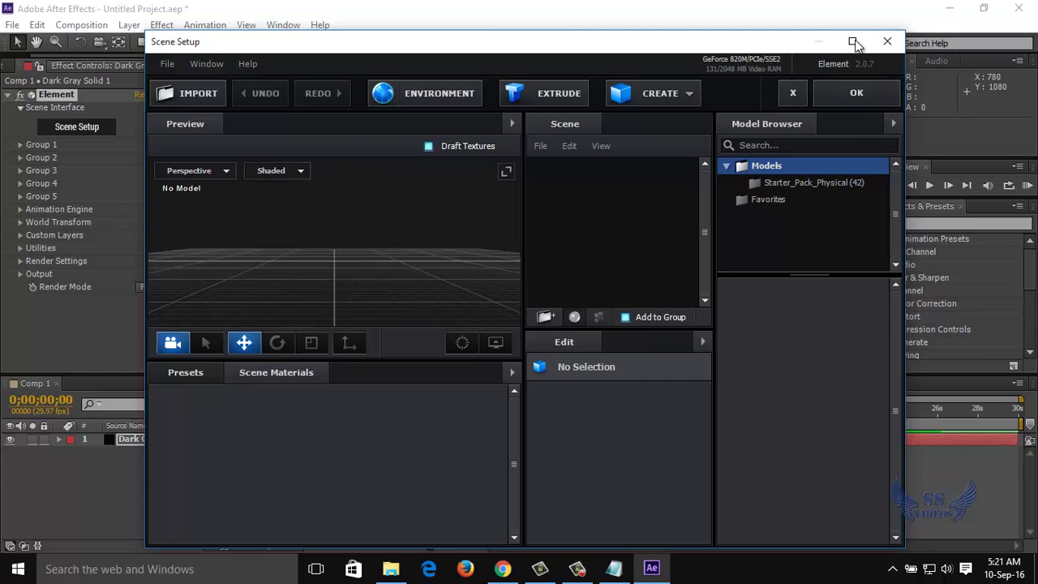
click(853, 41)
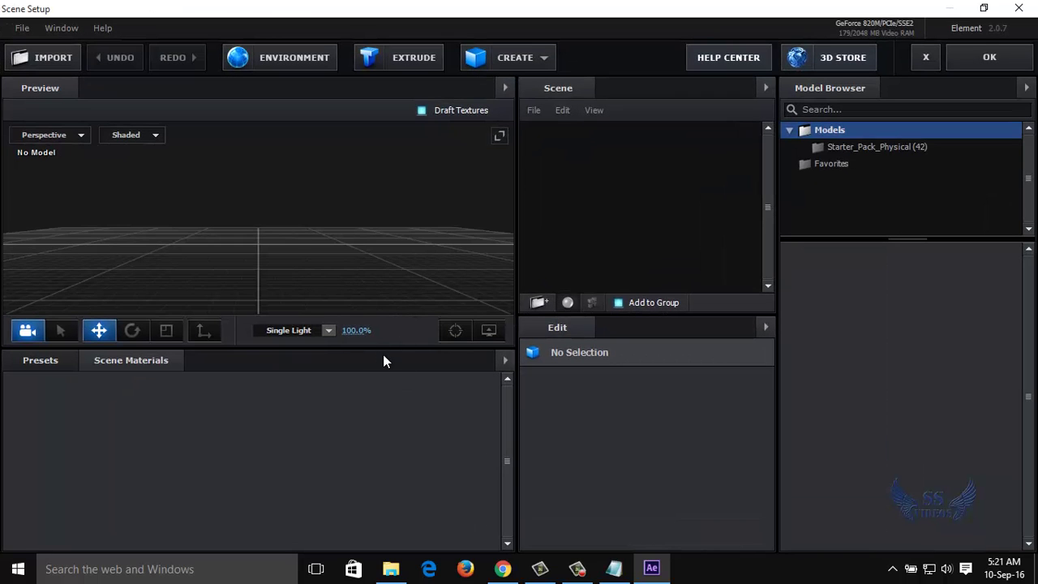
drag(382, 348, 414, 409)
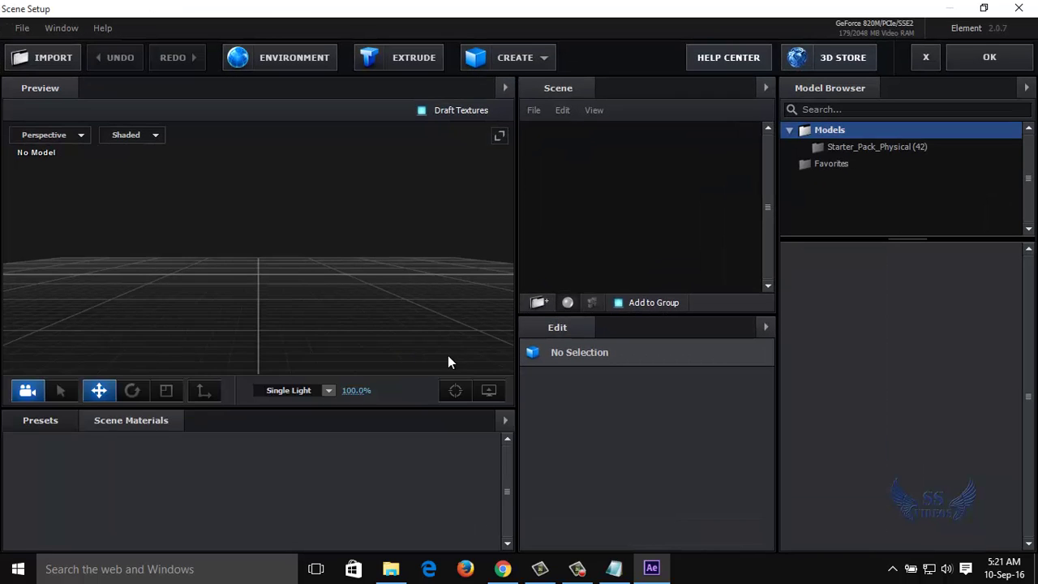
Try hiding the Grid in the preview's view options, and turn it back on
click(488, 390)
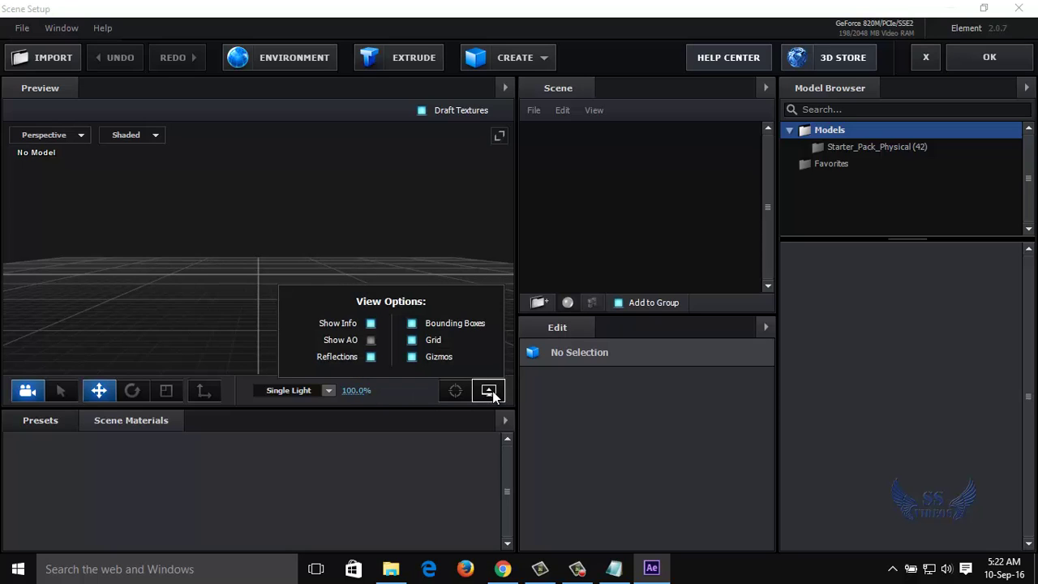
click(412, 340)
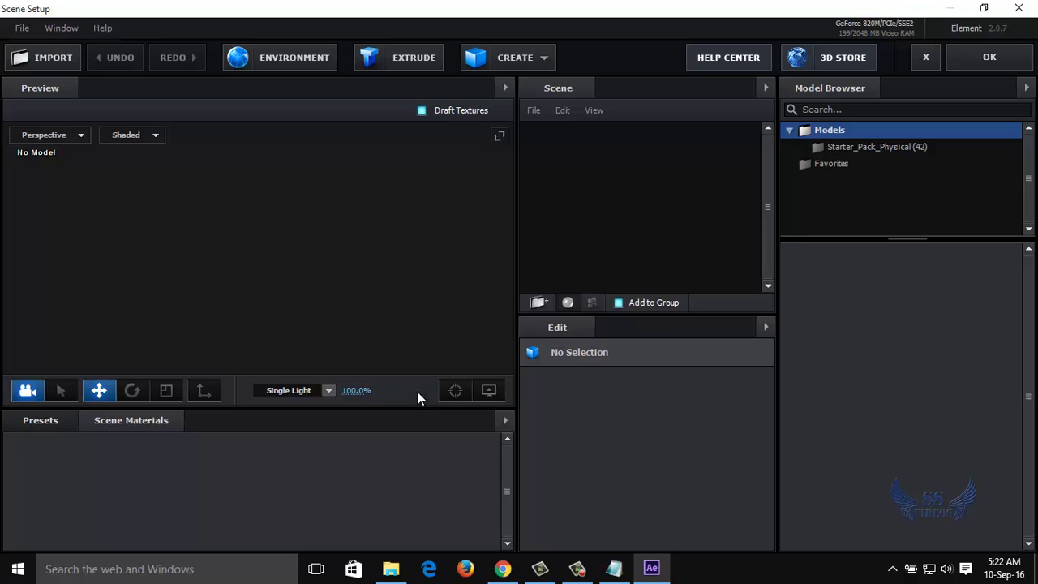
click(488, 389)
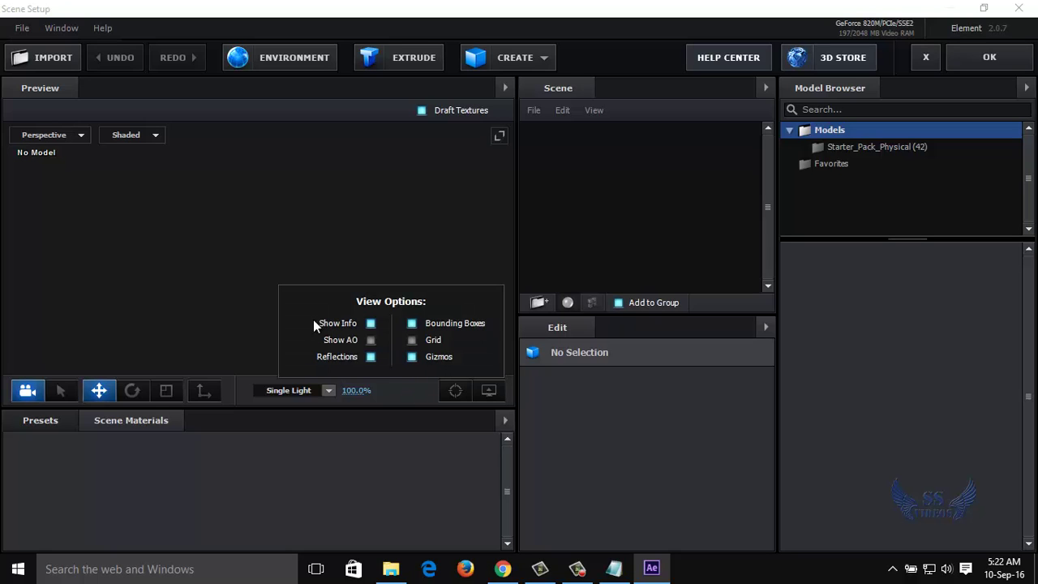
click(432, 342)
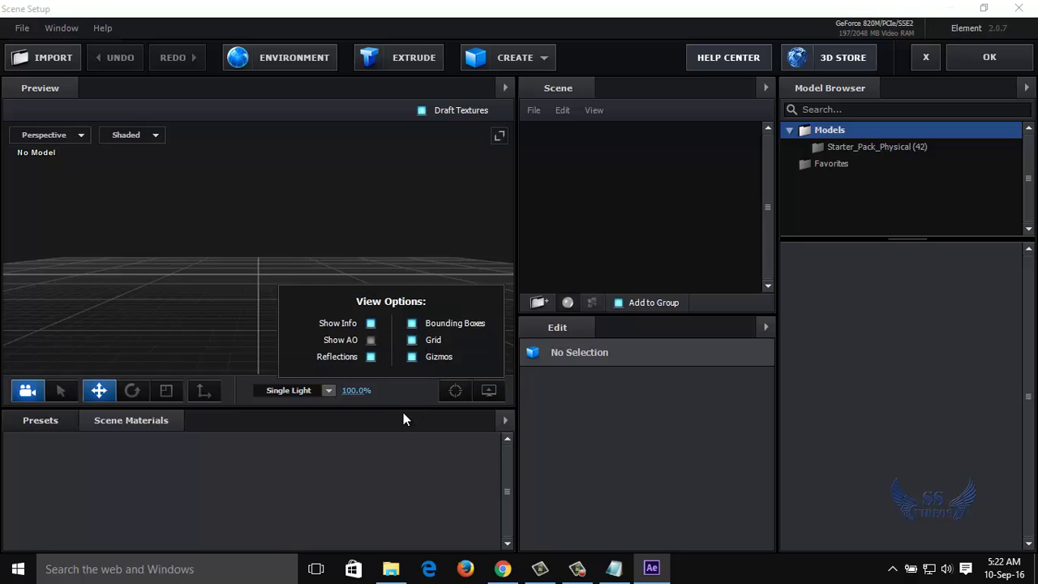
Enlarge the Preview area further in both height and width
drag(400, 407, 422, 438)
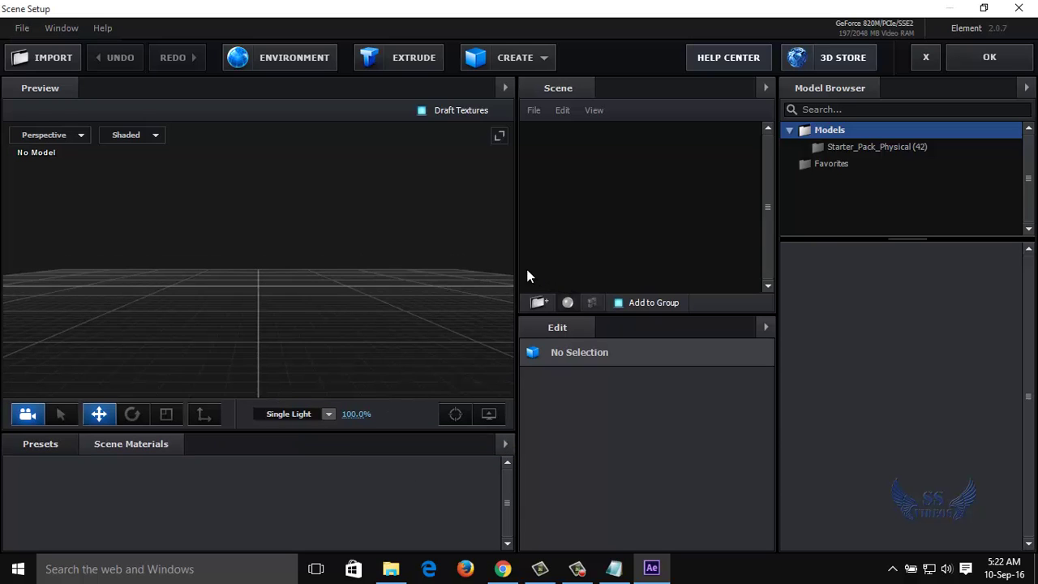
drag(516, 267, 614, 283)
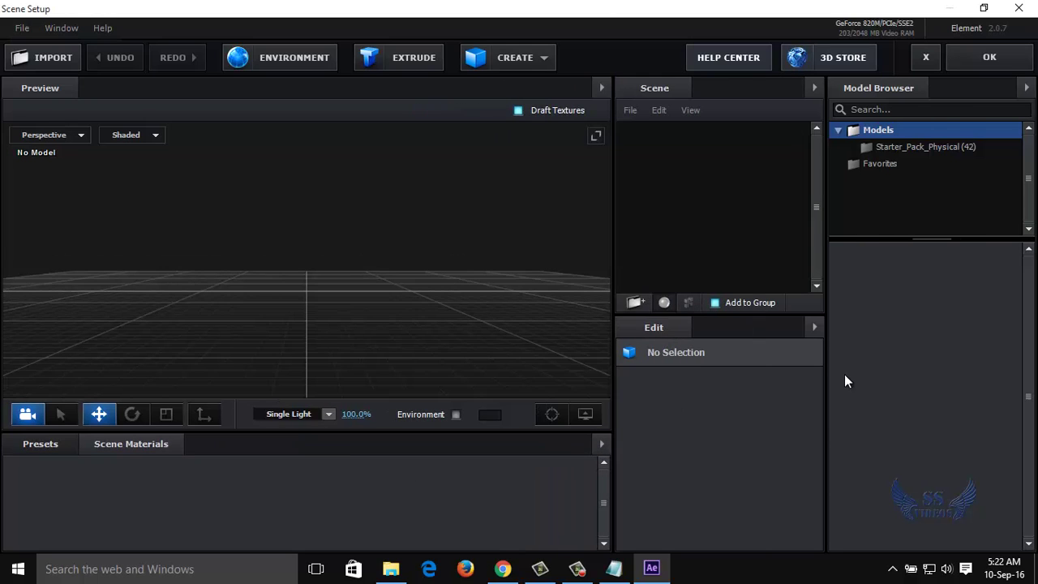
Add the alarm_clock model from the Starter_Pack_Physical collection to the scene and apply the scene setup
click(887, 152)
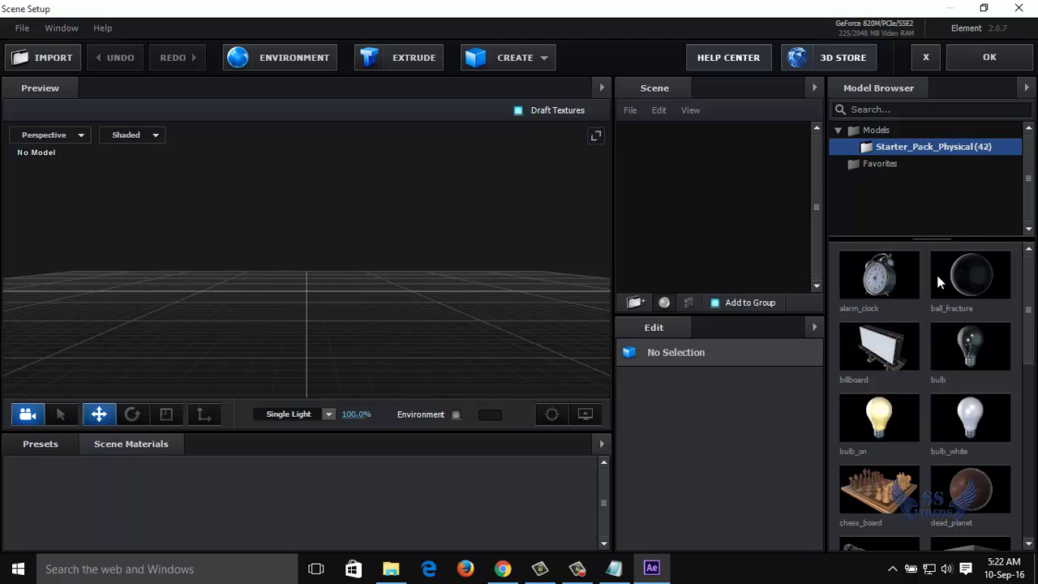
scroll(938, 454, down, 5)
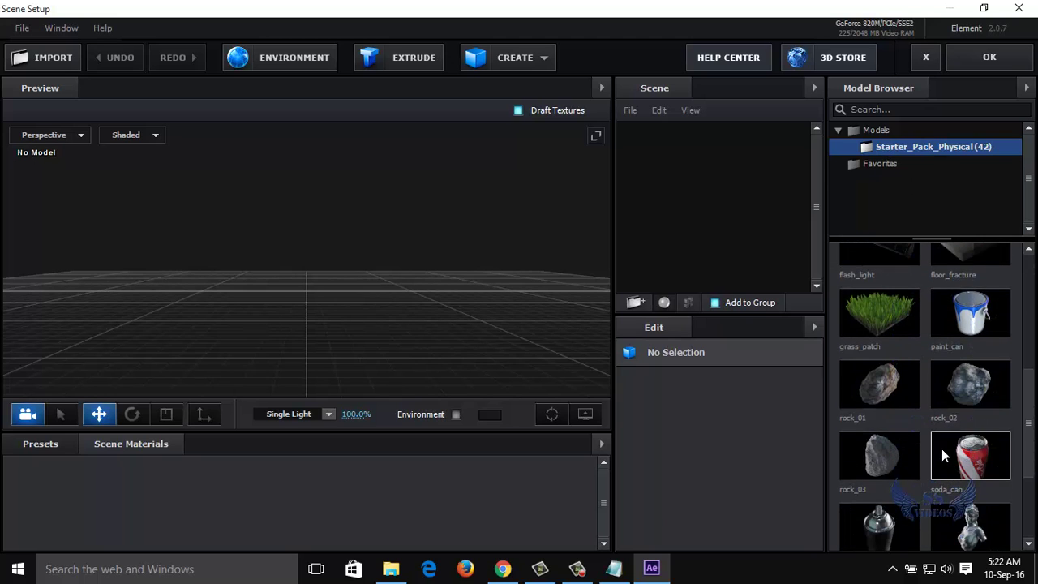
scroll(943, 456, down, 2)
scroll(958, 465, up, 7)
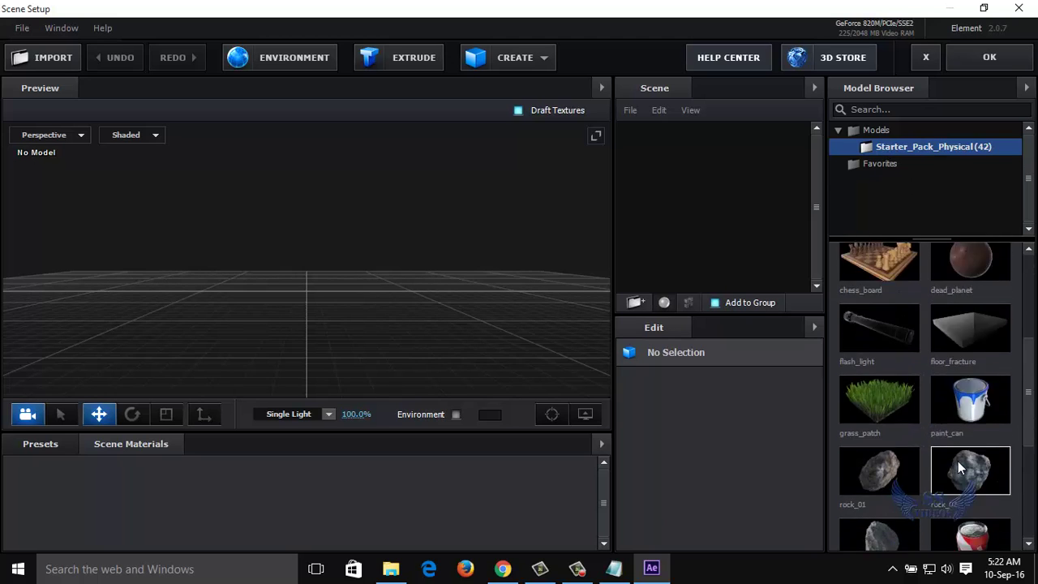
click(882, 283)
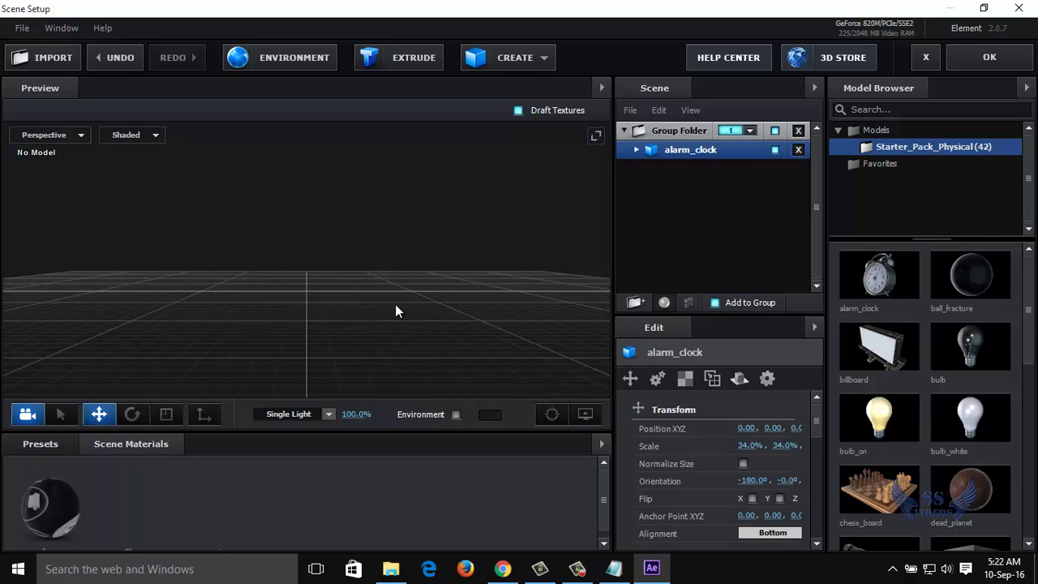
scroll(294, 306, up, 5)
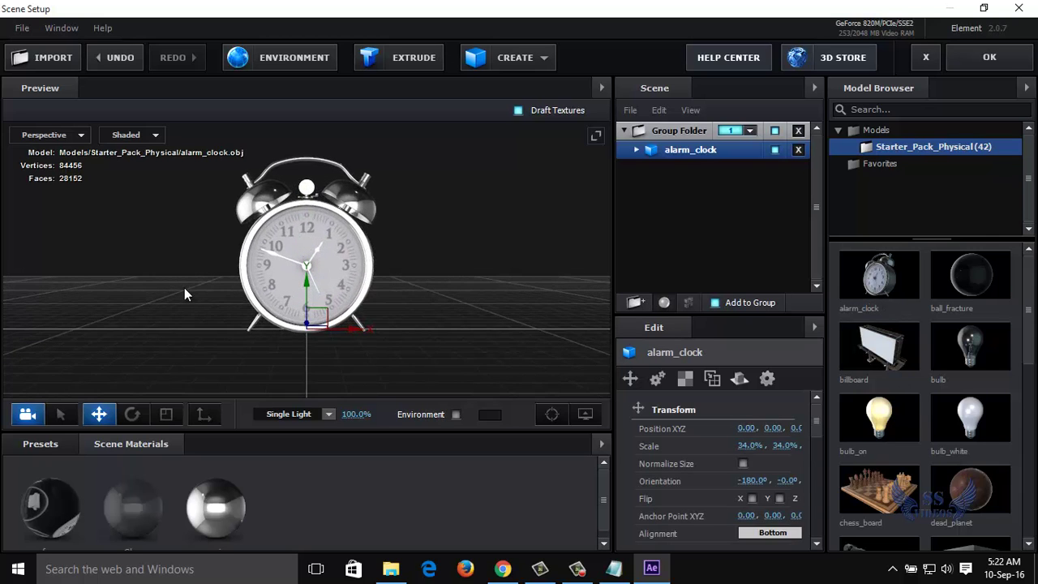
mouse_move(184, 287)
mouse_down()
mouse_move(290, 348)
mouse_move(259, 290)
mouse_move(136, 273)
mouse_move(188, 355)
mouse_move(437, 299)
mouse_move(273, 305)
mouse_move(256, 263)
mouse_move(262, 324)
mouse_move(210, 320)
mouse_move(323, 308)
mouse_move(469, 258)
mouse_move(139, 323)
mouse_move(213, 314)
mouse_move(245, 288)
mouse_move(170, 285)
mouse_move(201, 283)
mouse_up()
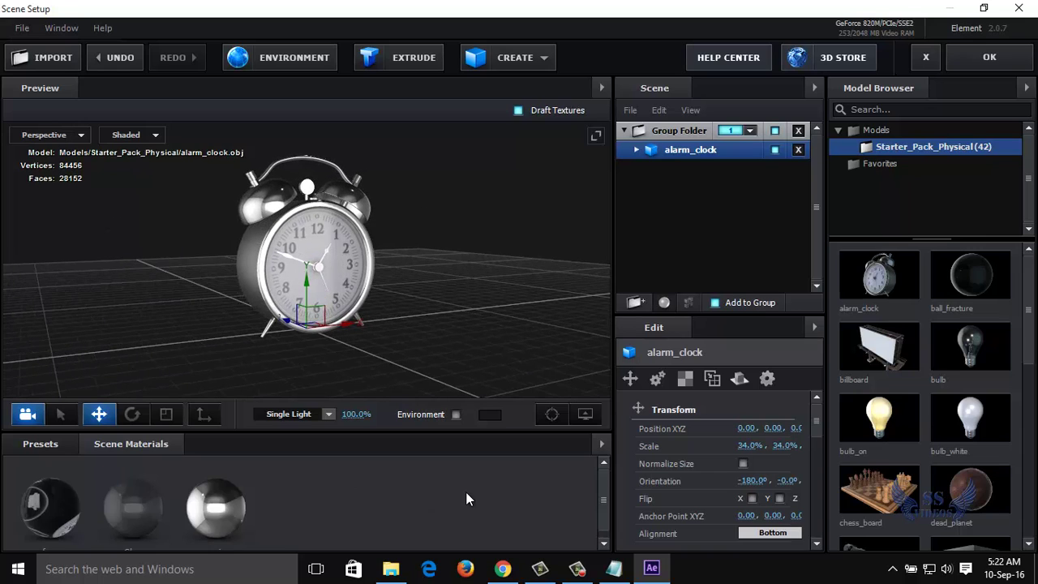
click(989, 57)
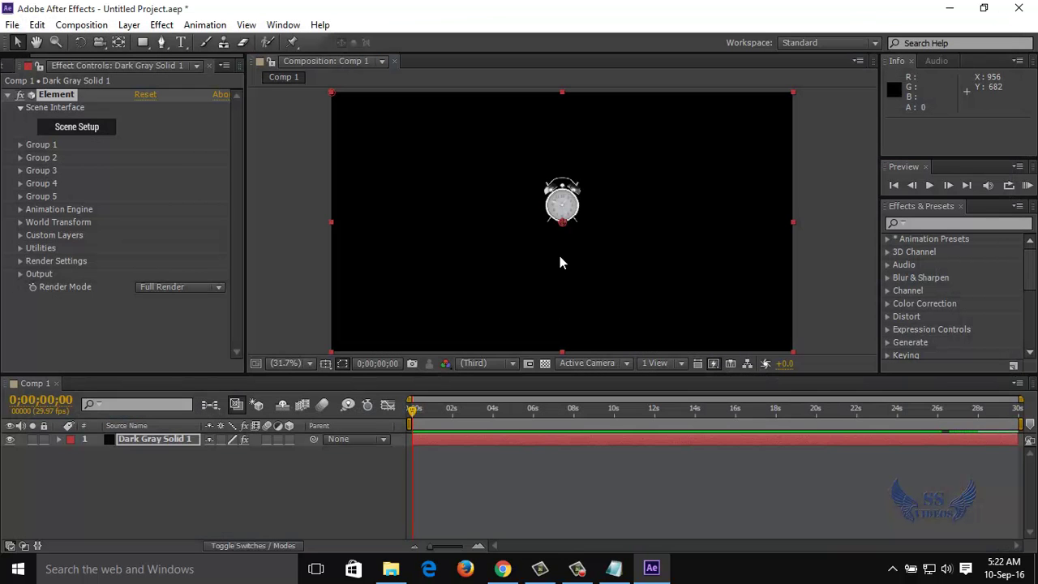
Add a two-node camera layer named Camera 1 with the 50mm preset
click(129, 24)
mouse_move(142, 45)
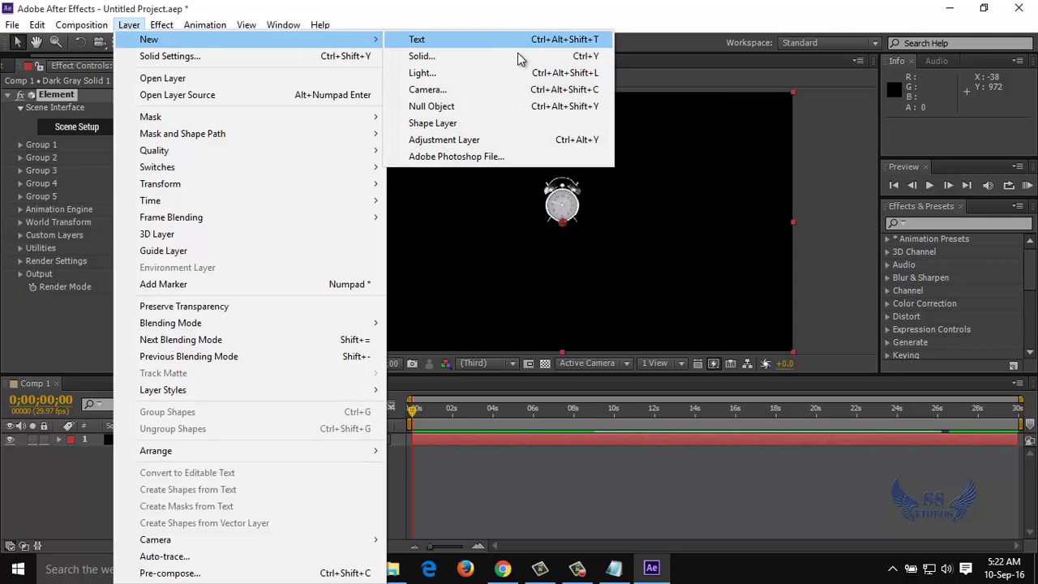
click(466, 93)
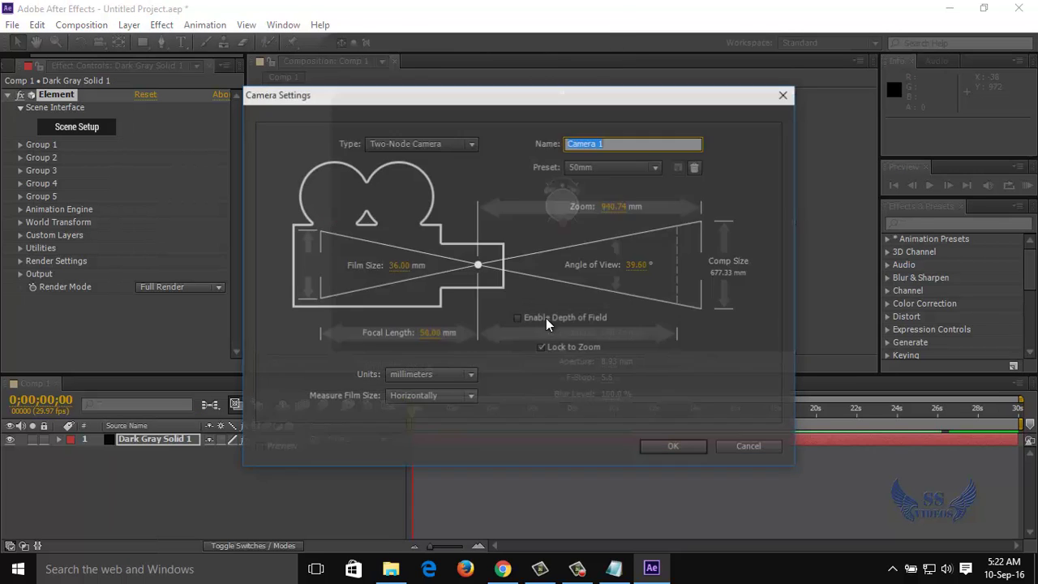
click(666, 448)
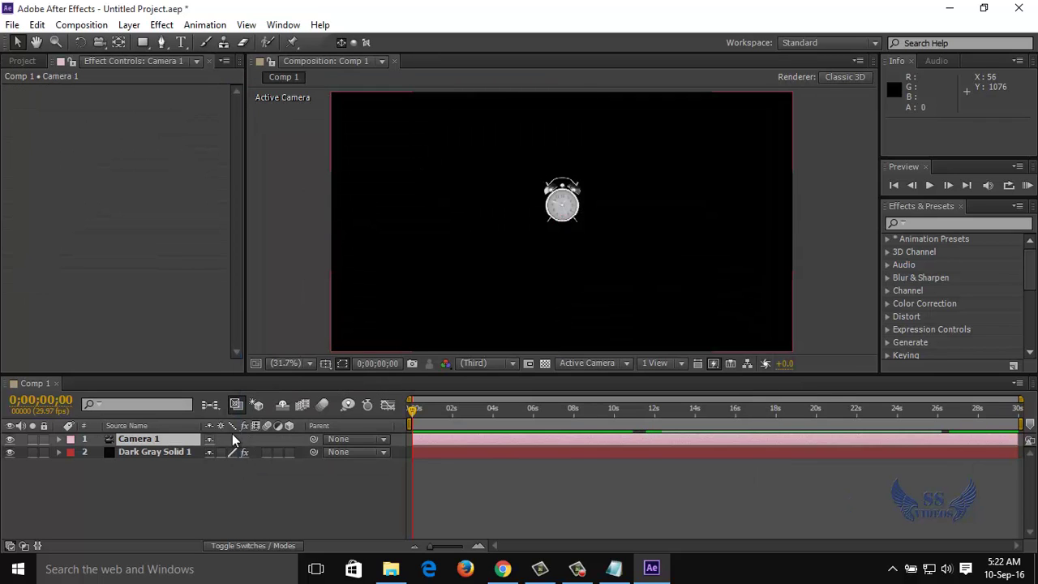
Orbit and move Camera 1 with the camera tools to frame the alarm clock larger and at an angle
click(99, 42)
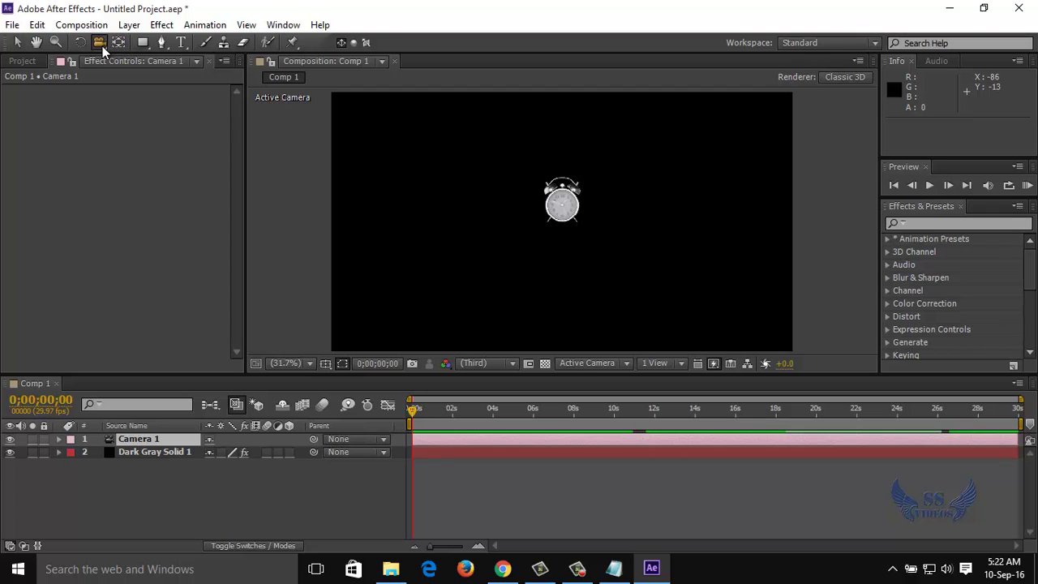
drag(600, 263, 576, 250)
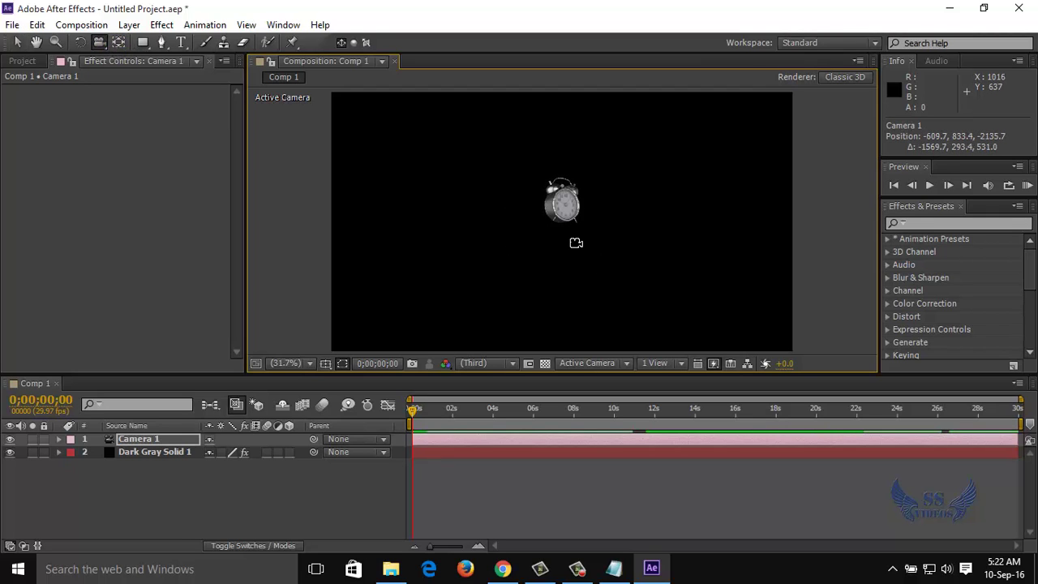
key(c)
key(c)
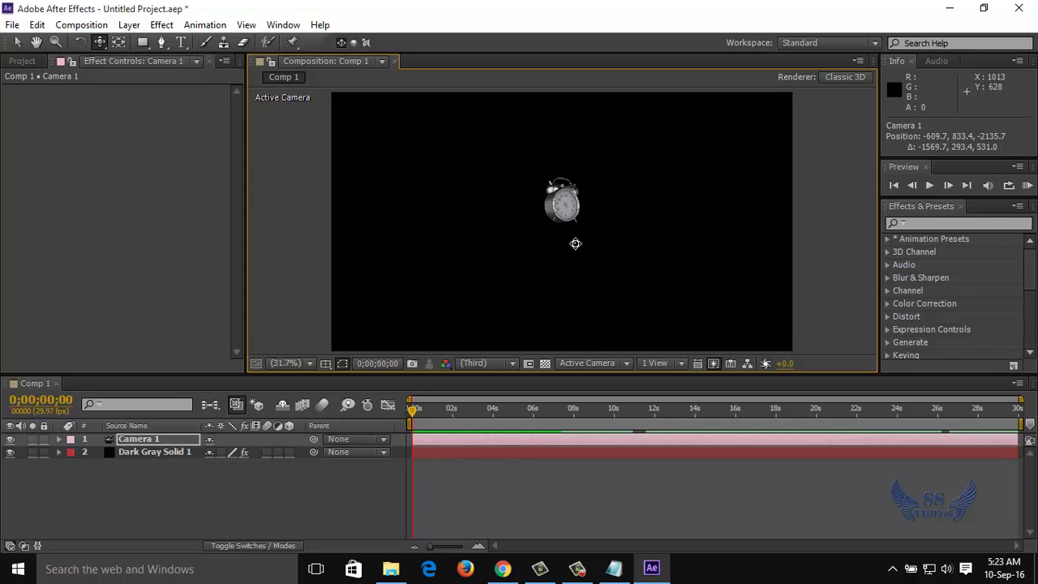
drag(562, 236, 546, 103)
drag(565, 260, 499, 249)
key(c)
key(c)
key(c)
key(c)
key(c)
drag(543, 250, 588, 241)
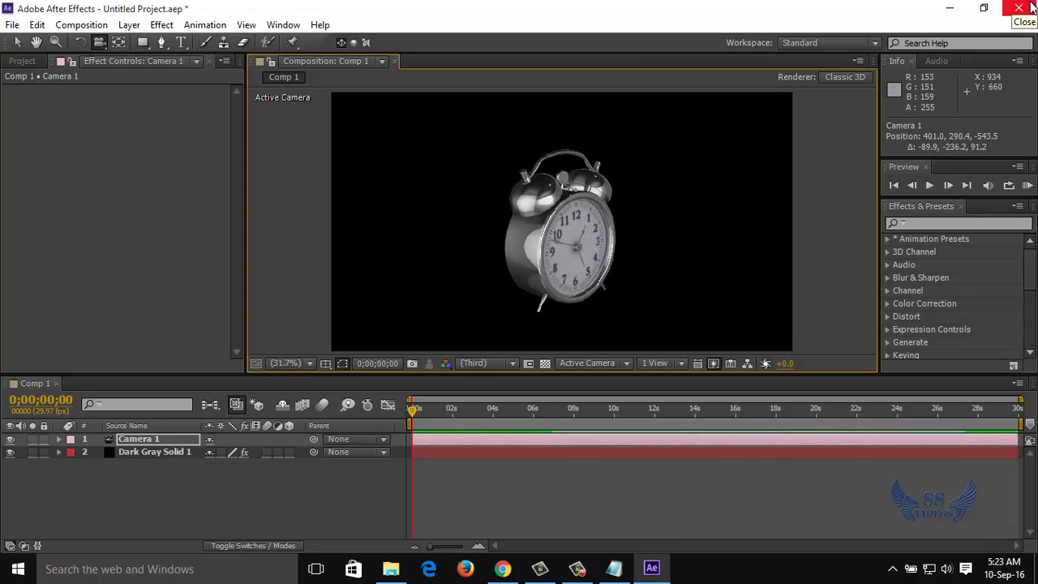